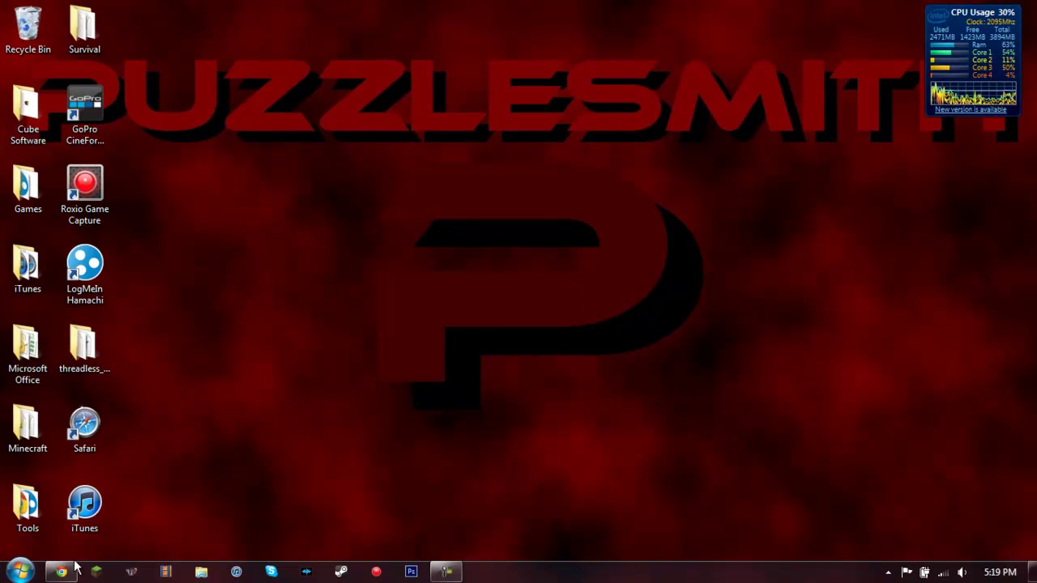
# Step: Open the AppData Roaming folder with %appdata% and go into its .minecraft folder
pyautogui.click(23, 575)
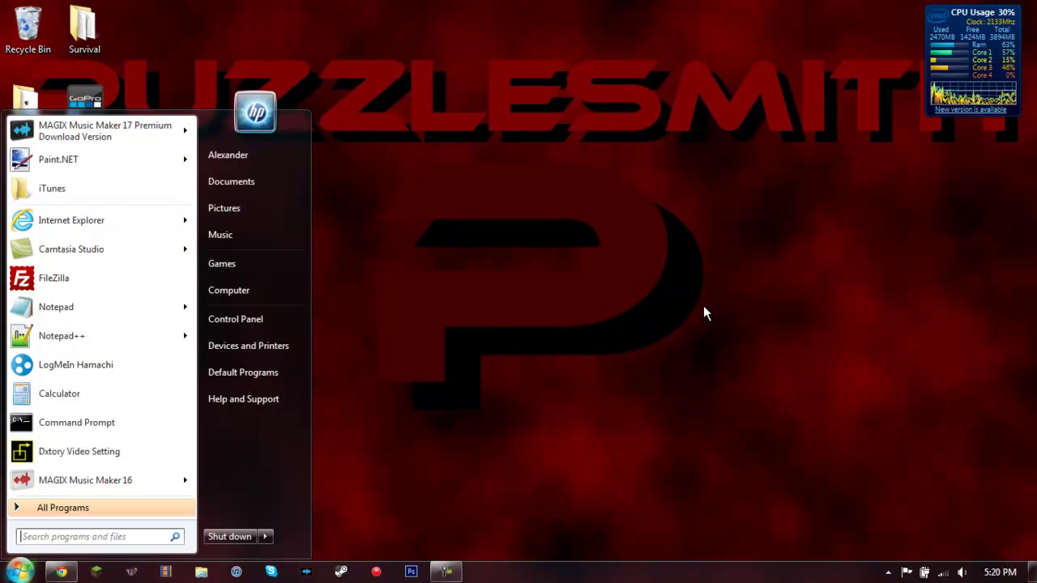
pyautogui.write('%appdata')
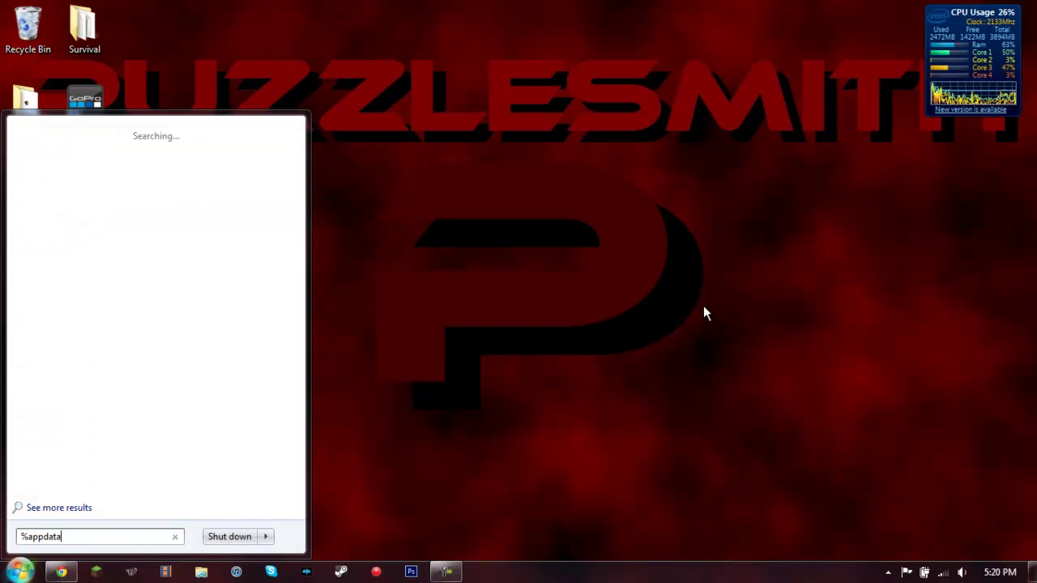
pyautogui.write('%')
pyautogui.press('Return')
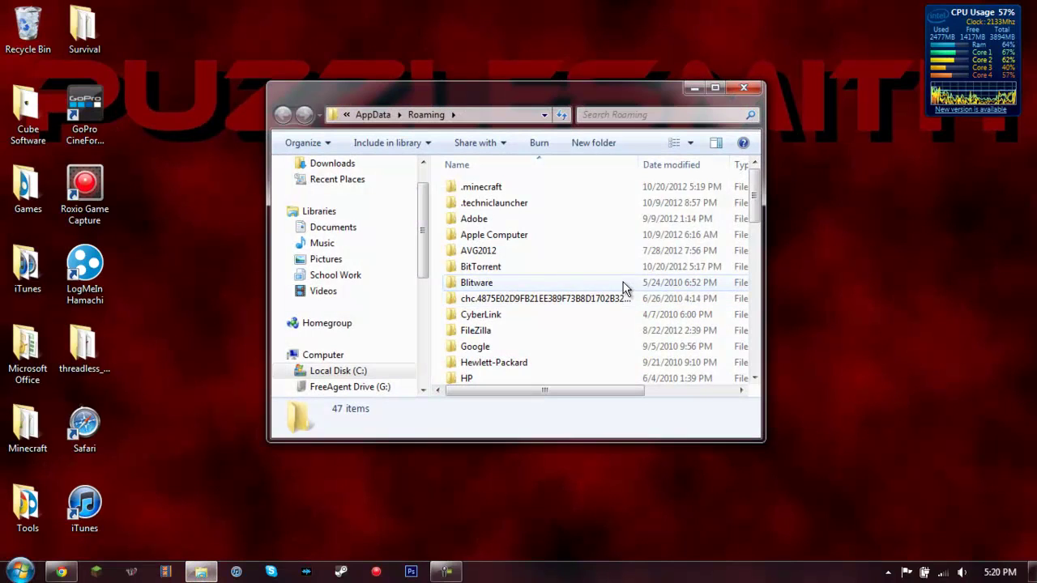
pyautogui.doubleClick(478, 187)
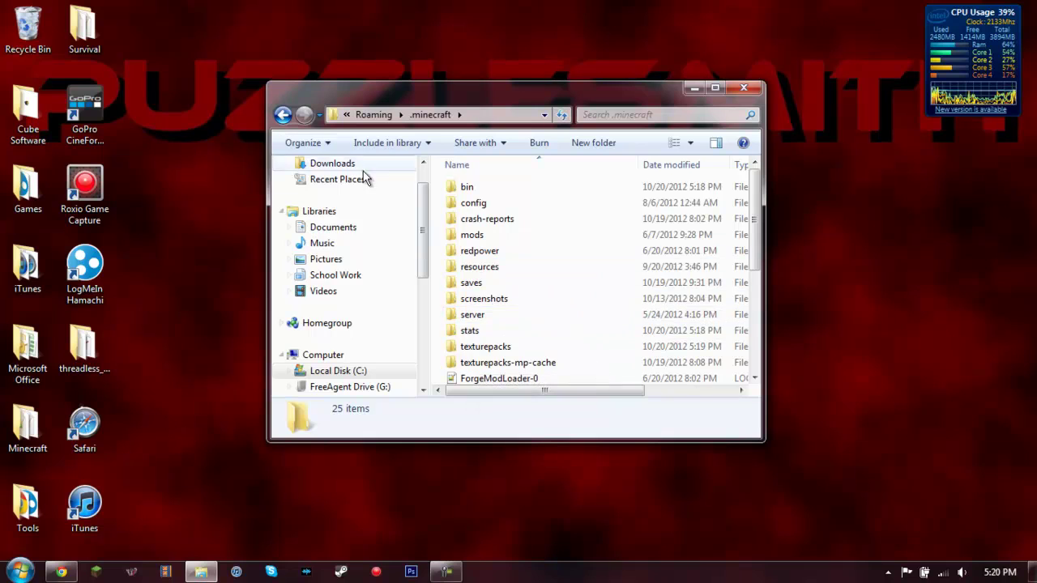
# Step: Look through the contents of the .minecraft folder, including its mods subfolder
pyautogui.scroll(-1, 497, 262)
pyautogui.scroll(1, 533, 269)
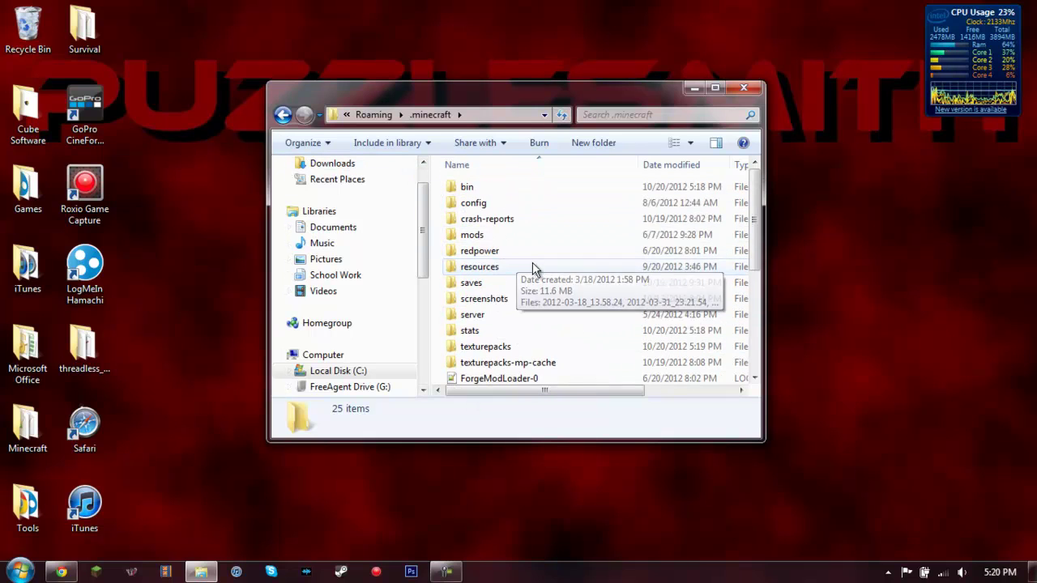
pyautogui.scroll(-3, 589, 201)
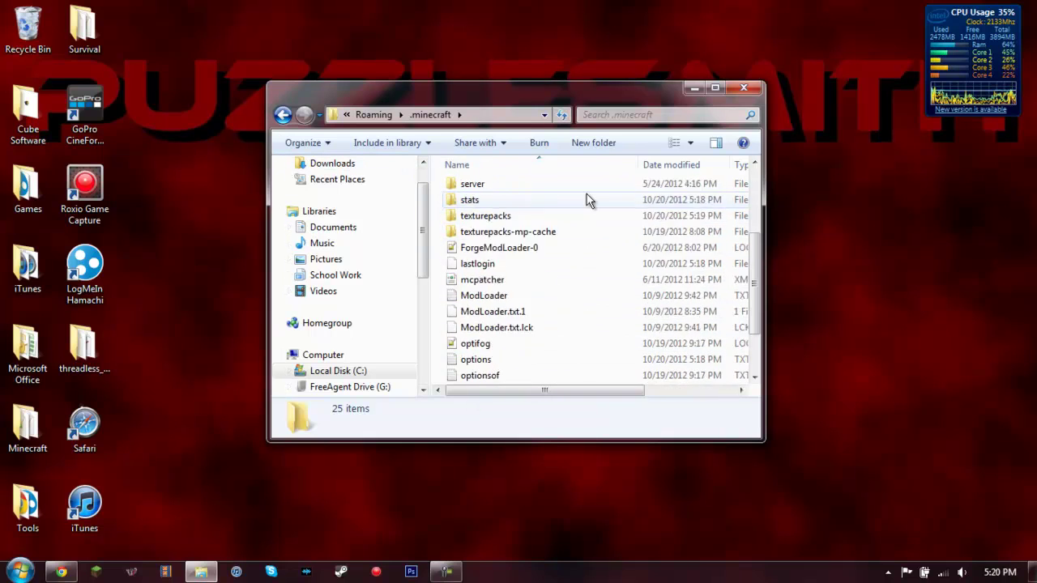
pyautogui.scroll(-1, 600, 259)
pyautogui.scroll(4, 551, 340)
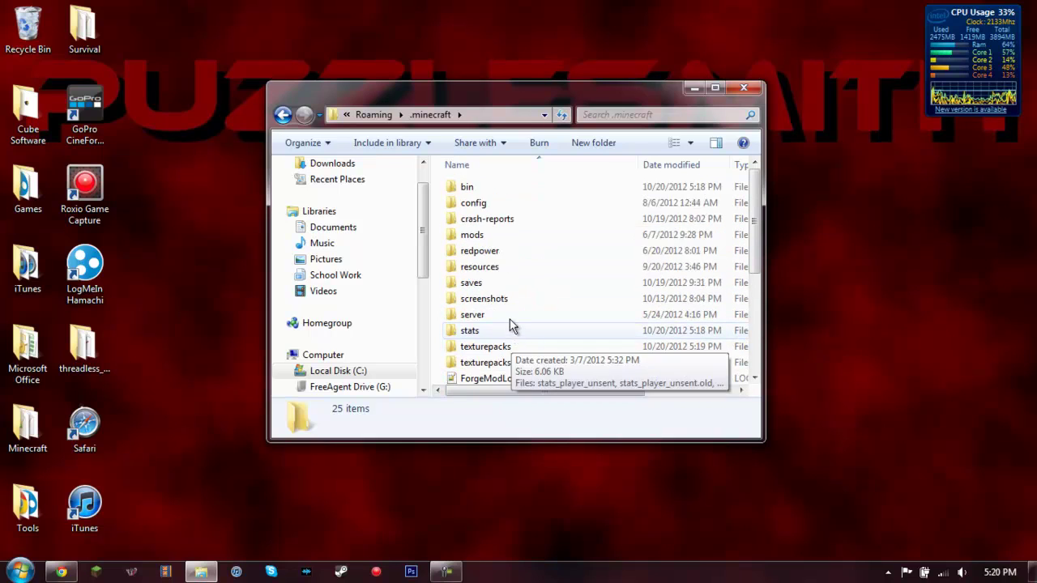
pyautogui.scroll(-4, 505, 261)
pyautogui.scroll(4, 551, 316)
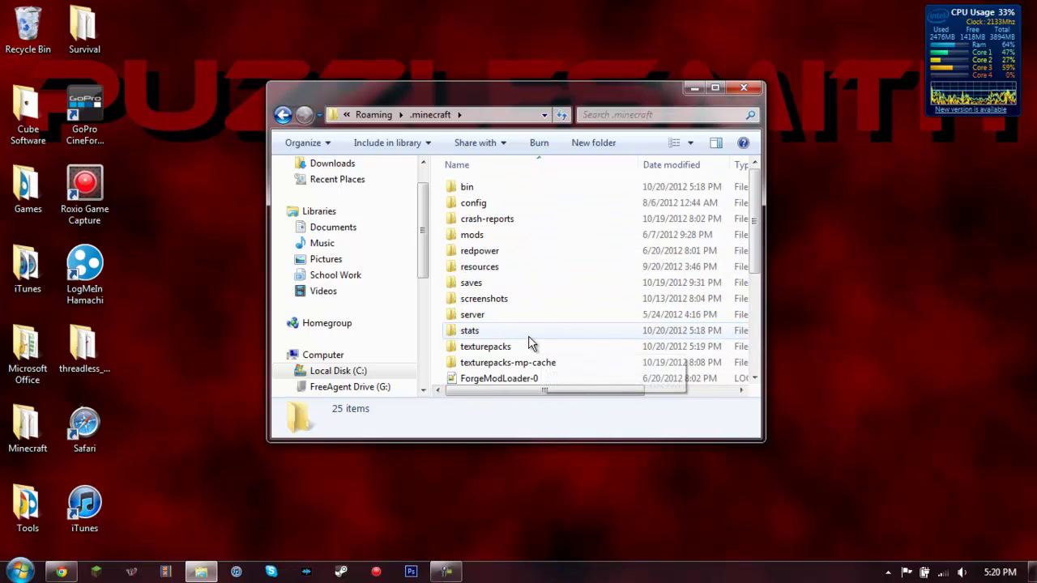
pyautogui.doubleClick(485, 237)
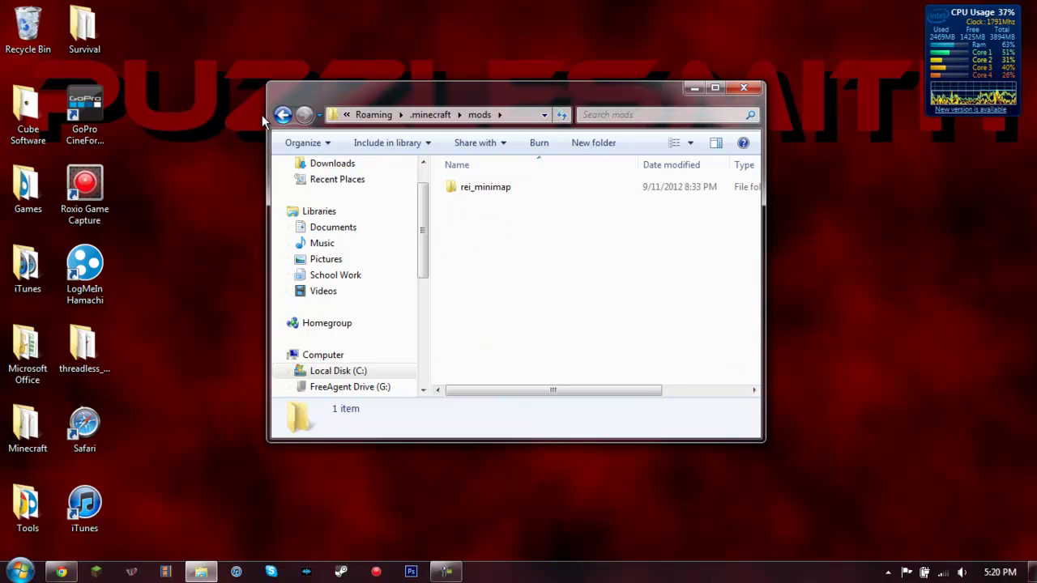
pyautogui.click(284, 115)
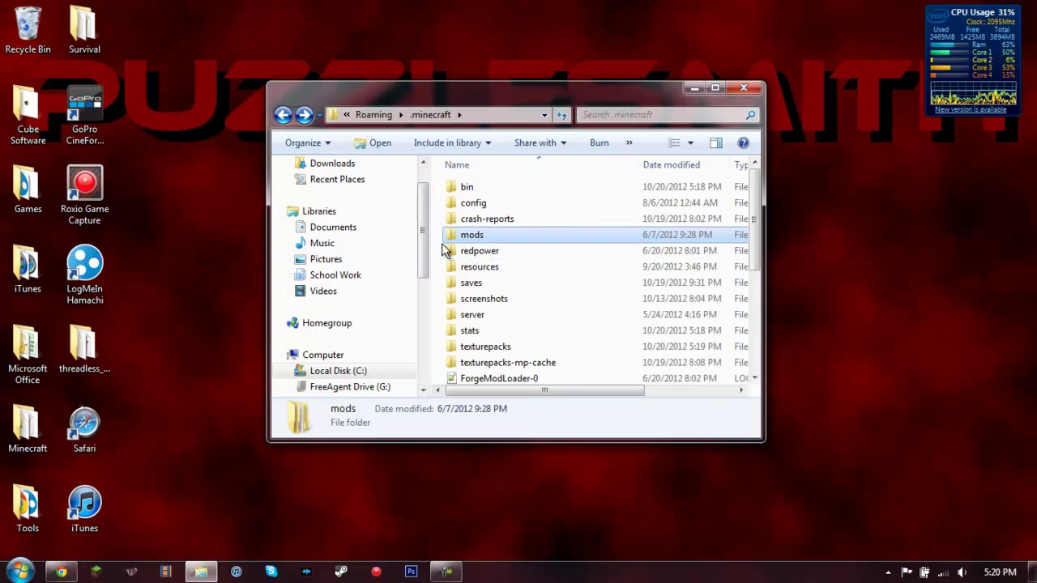
pyautogui.click(444, 250)
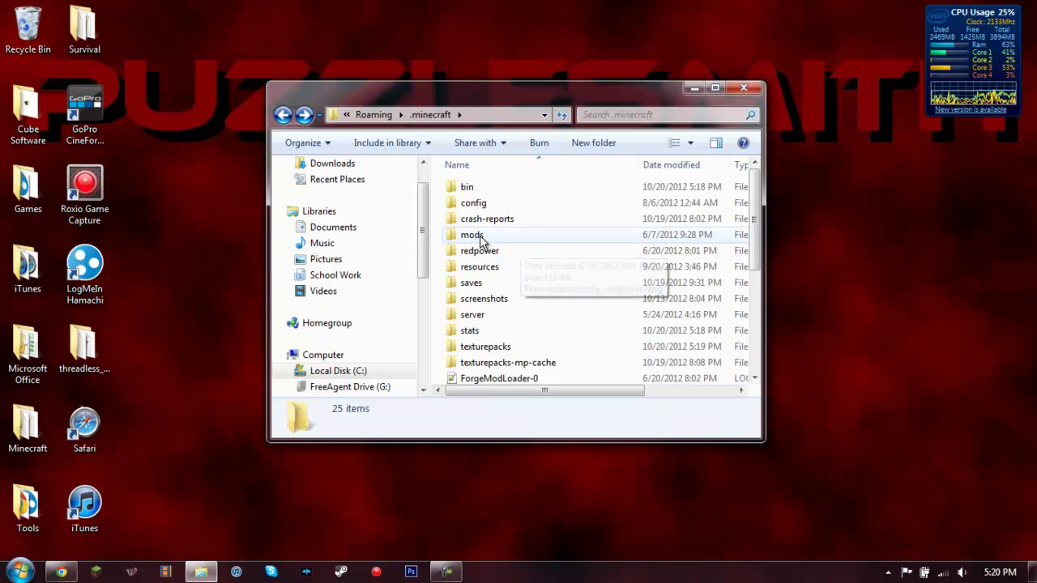
pyautogui.scroll(-4, 511, 256)
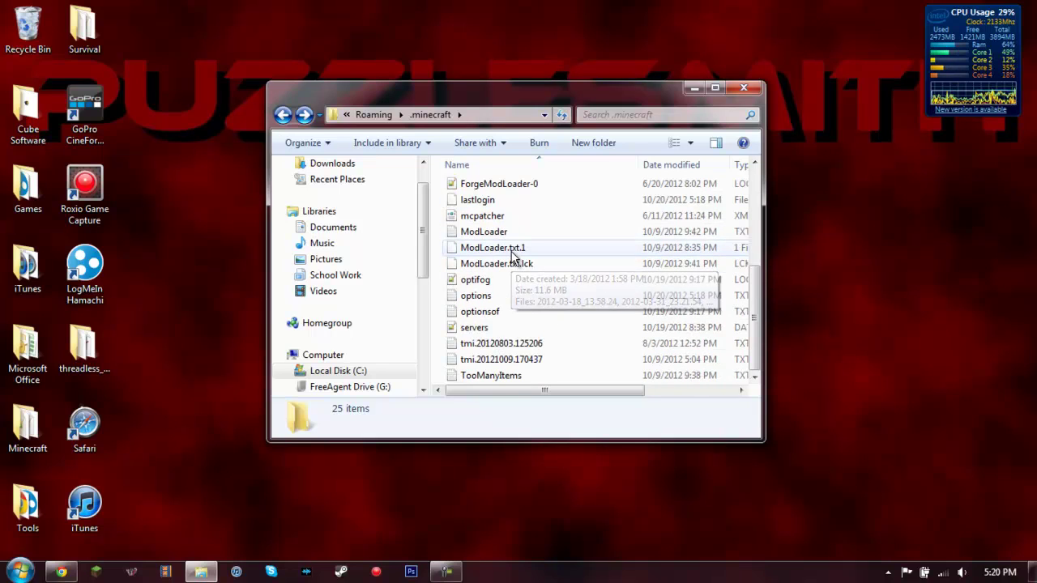
pyautogui.scroll(4, 487, 312)
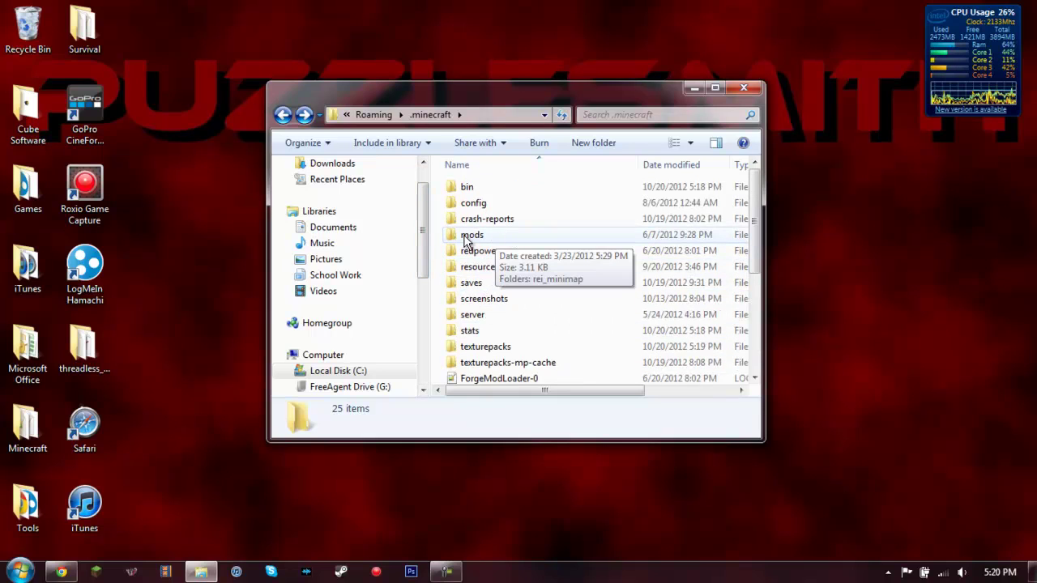
pyautogui.click(467, 237)
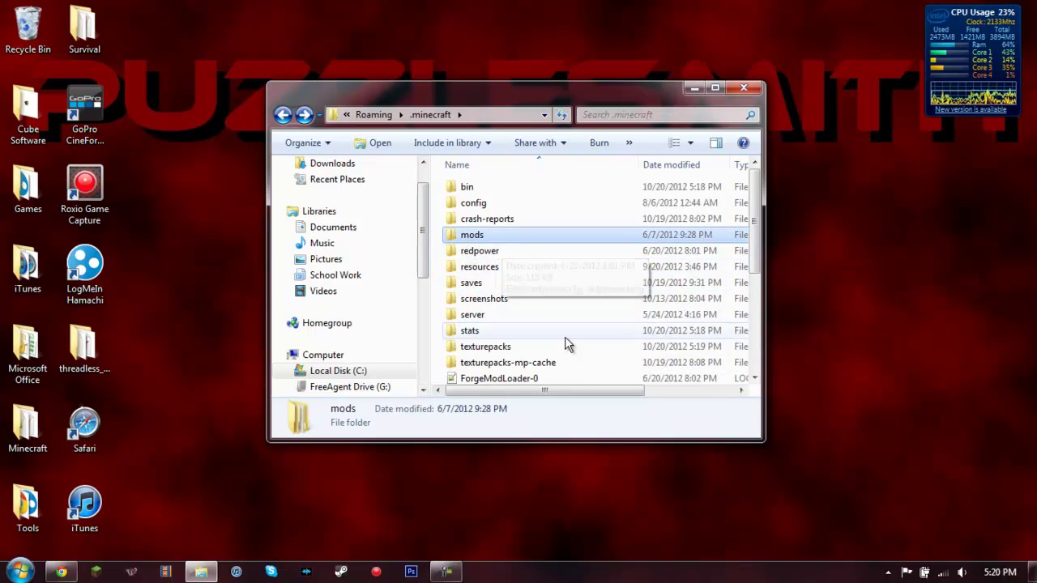
pyautogui.scroll(-1, 575, 340)
pyautogui.scroll(1, 502, 275)
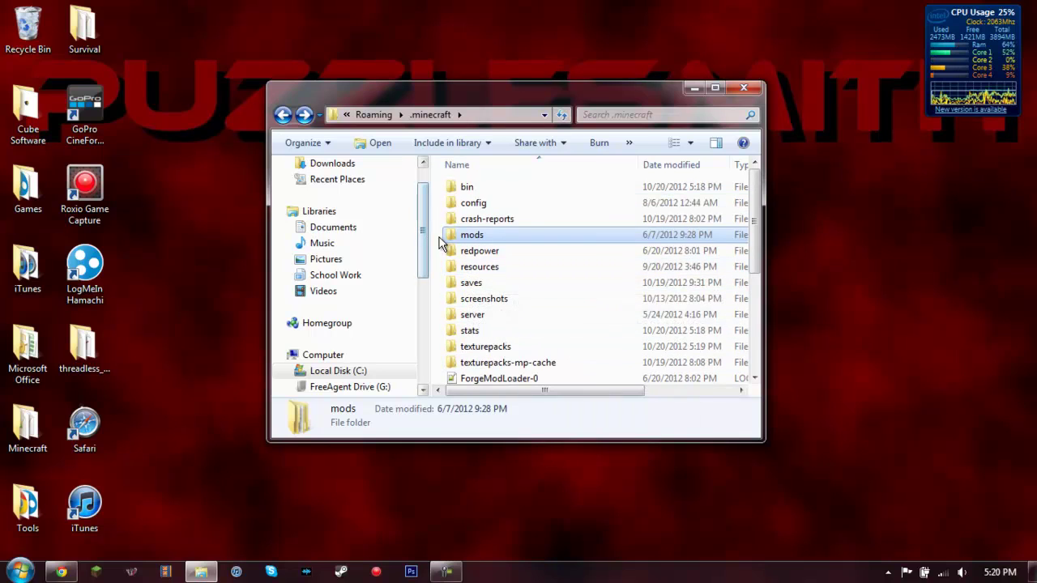
pyautogui.click(441, 243)
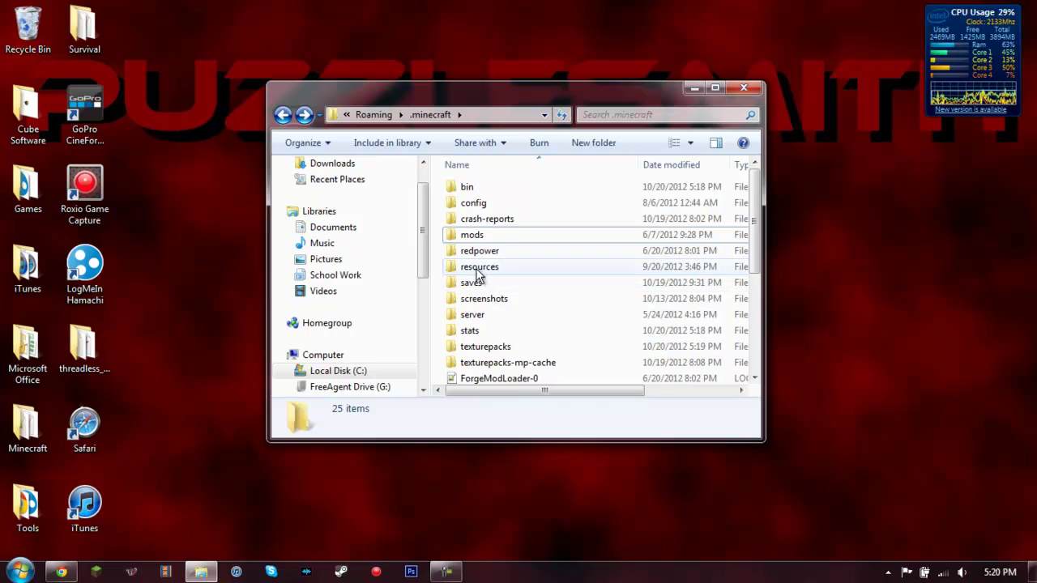
# Step: Move the minecraft, minecraft1, minecraft125 and minecraft132 files from the bin folder to the desktop
pyautogui.doubleClick(466, 188)
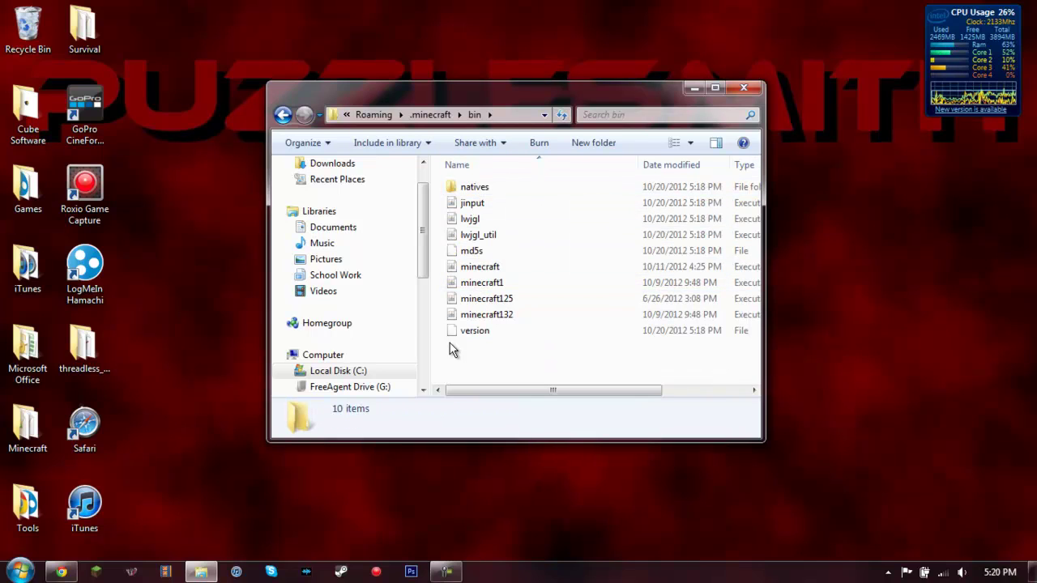
pyautogui.moveTo(437, 322); pyautogui.dragTo(295, 140)
pyautogui.click(281, 116)
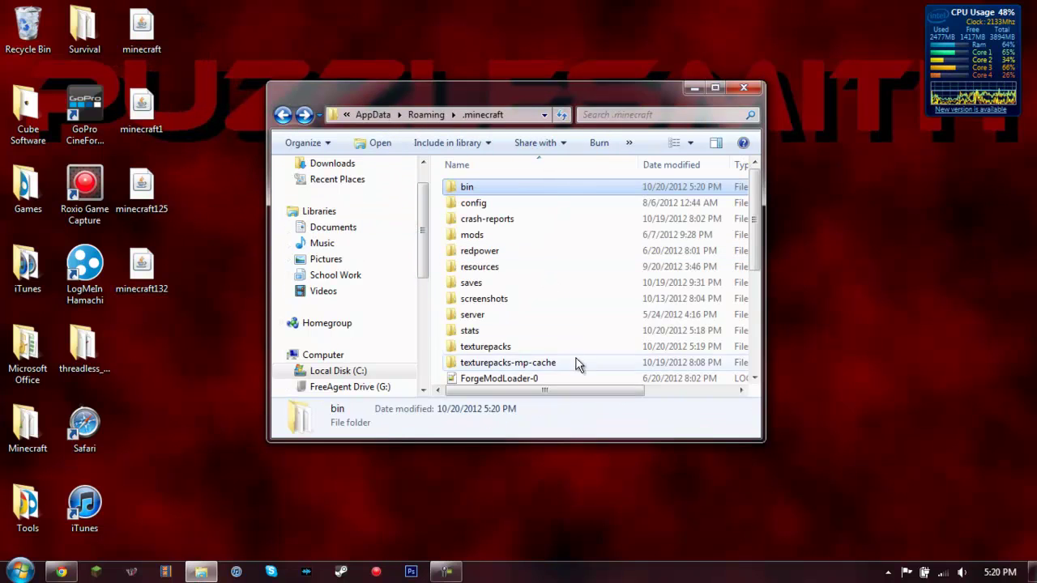
# Step: Move the saves folder and the servers file from .minecraft to the desktop
pyautogui.moveTo(472, 285); pyautogui.dragTo(148, 366)
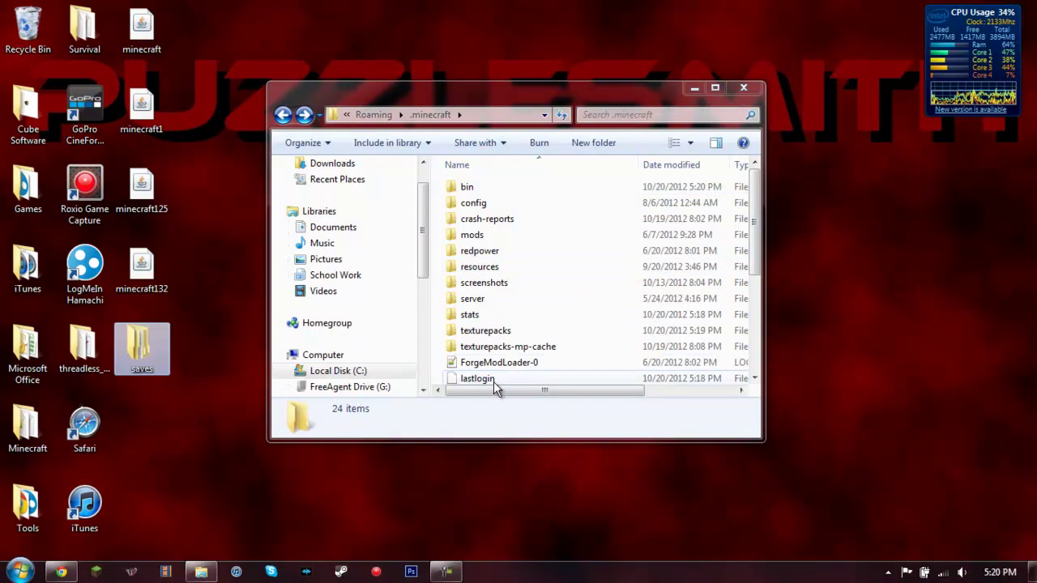
pyautogui.click(664, 282)
pyautogui.scroll(-3, 490, 328)
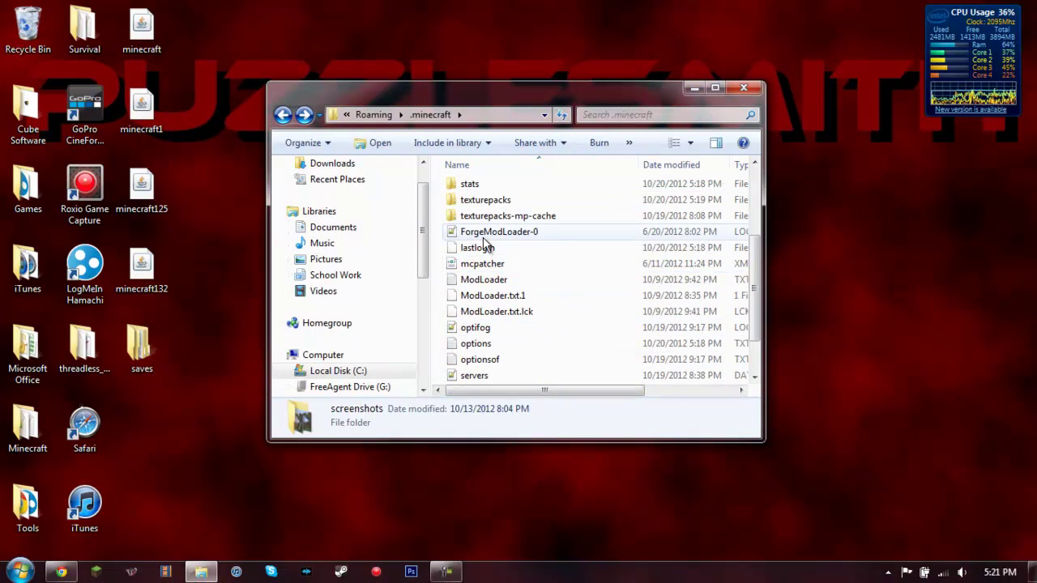
pyautogui.scroll(-1, 491, 328)
pyautogui.moveTo(485, 334); pyautogui.dragTo(142, 430)
pyautogui.click(221, 337)
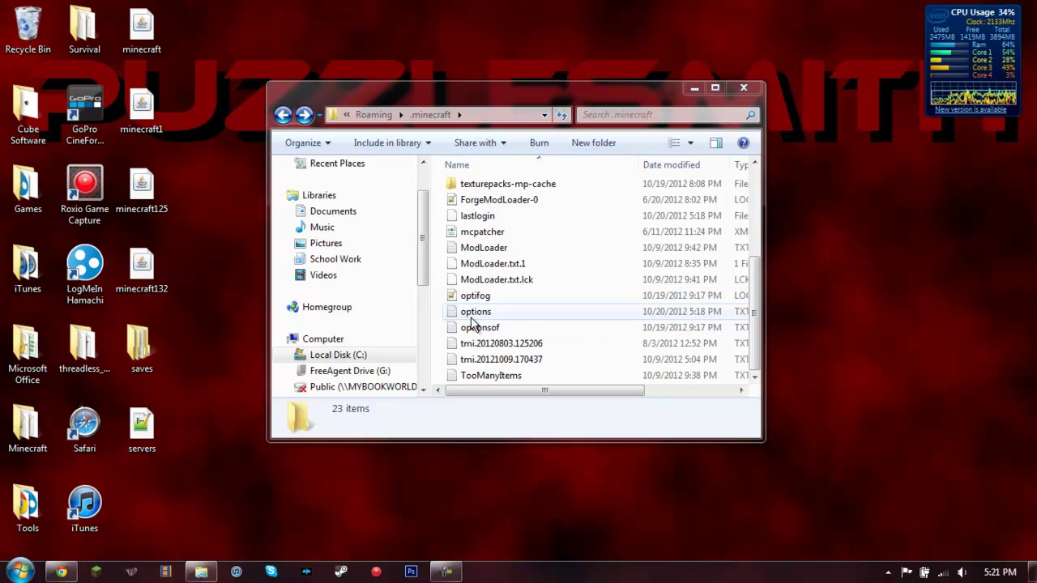
# Step: Return to the Roaming folder and delete the .minecraft folder
pyautogui.scroll(4, 445, 320)
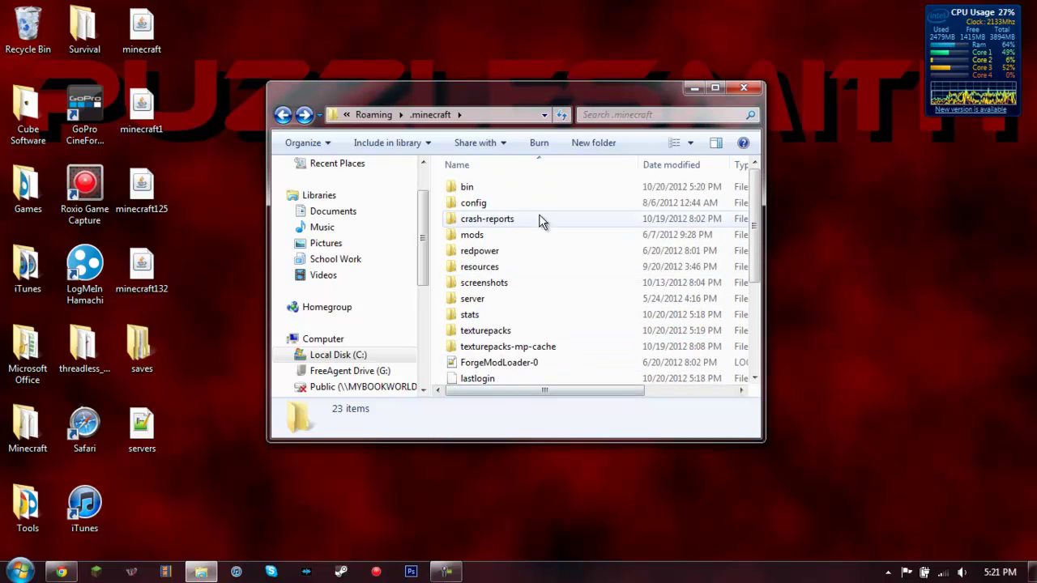
pyautogui.scroll(-3, 446, 235)
pyautogui.scroll(-1, 449, 349)
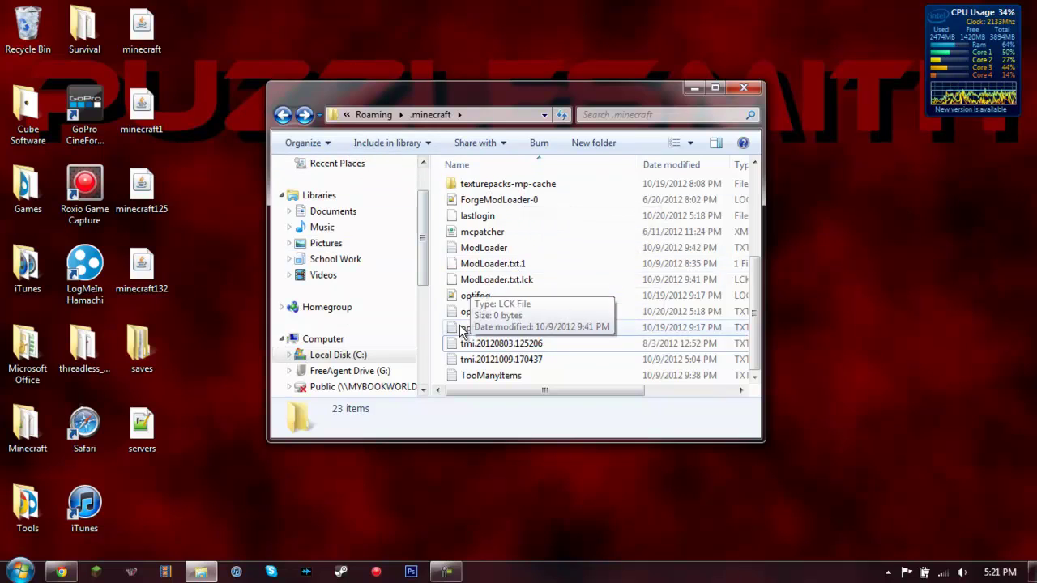
pyautogui.scroll(3, 470, 357)
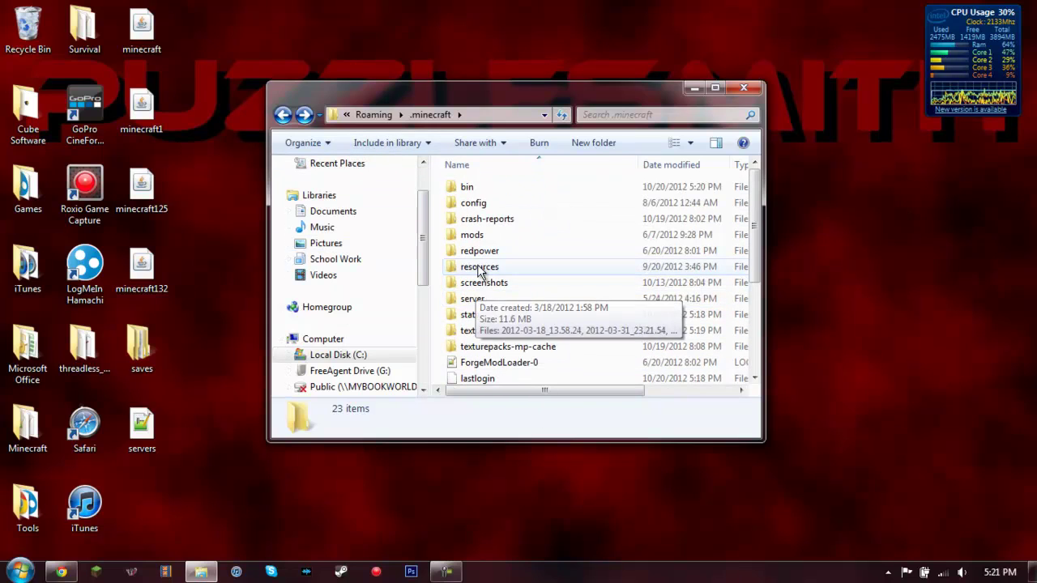
pyautogui.click(282, 115)
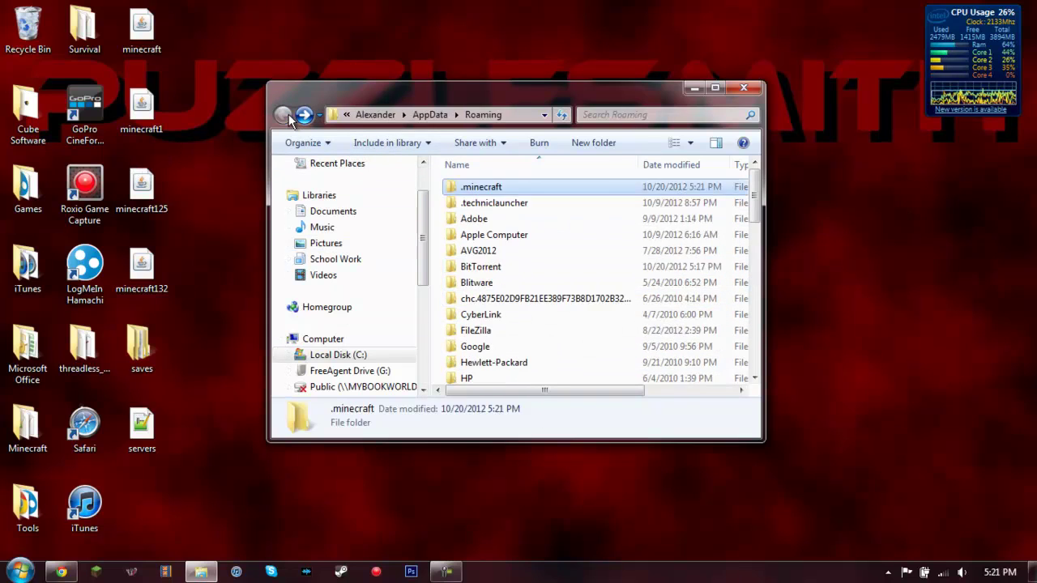
pyautogui.click(484, 188)
pyautogui.press('Escape')
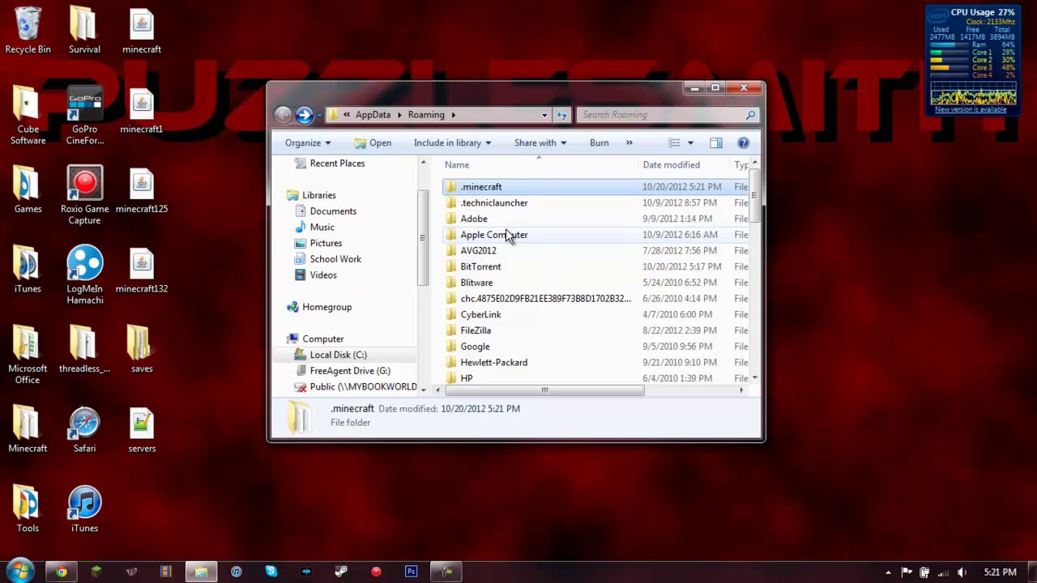
pyautogui.press('Delete')
pyautogui.click(579, 349)
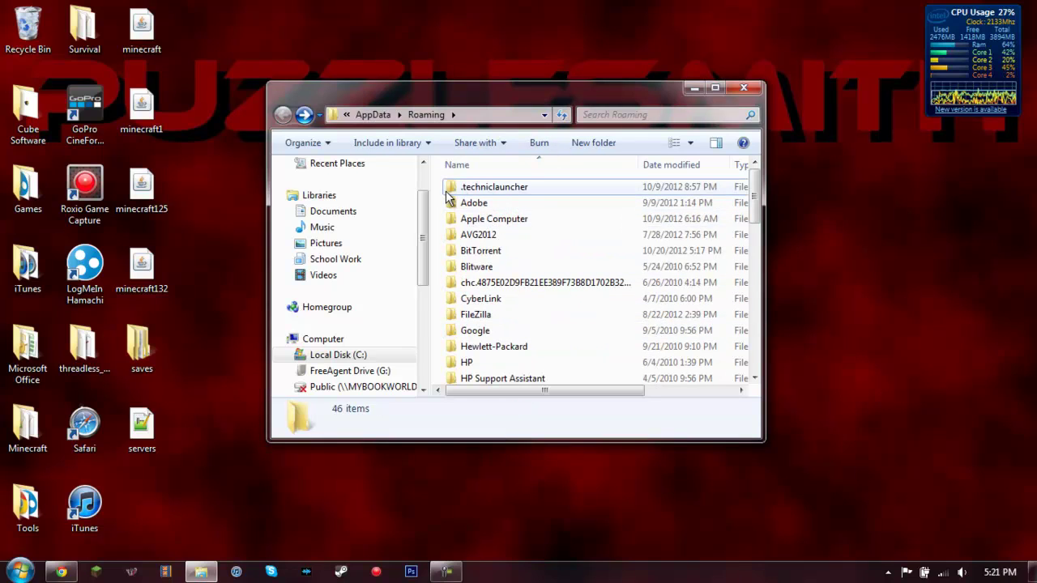
# Step: Switch to the Minecraft Launcher, force a game update, and log in with the account username and password, remembering the password
pyautogui.click(695, 88)
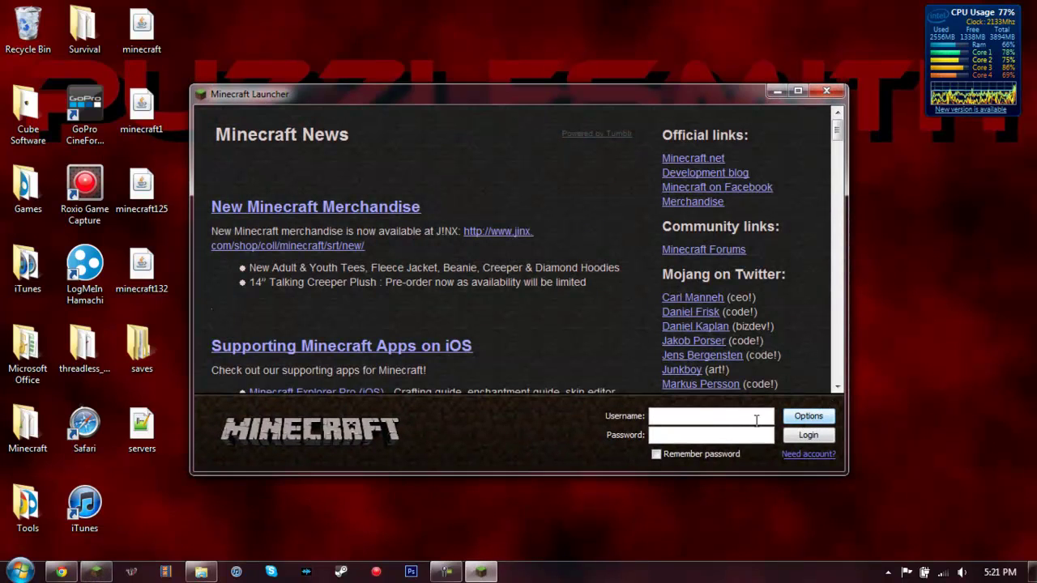
pyautogui.click(810, 416)
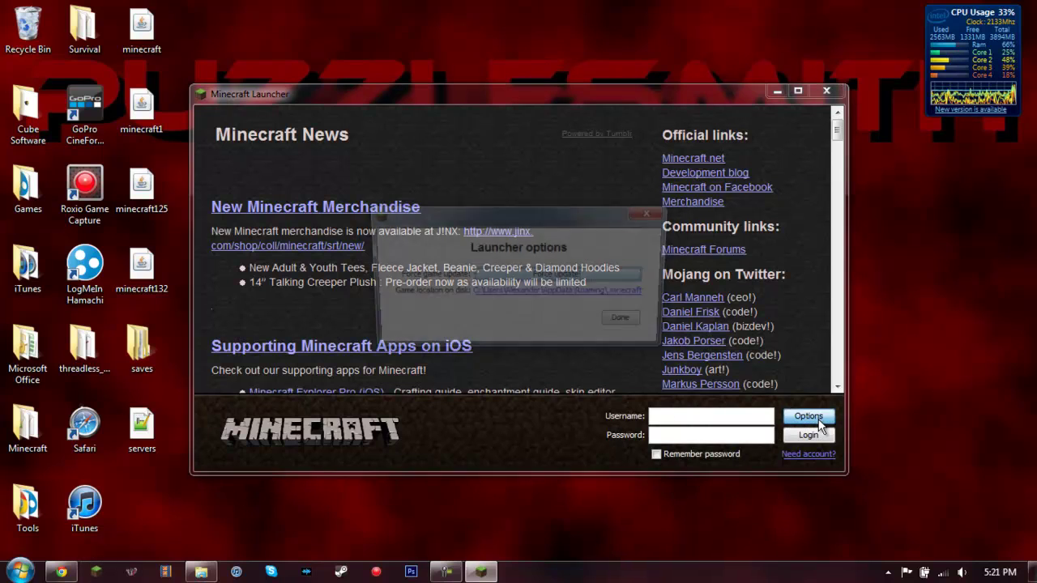
pyautogui.click(577, 277)
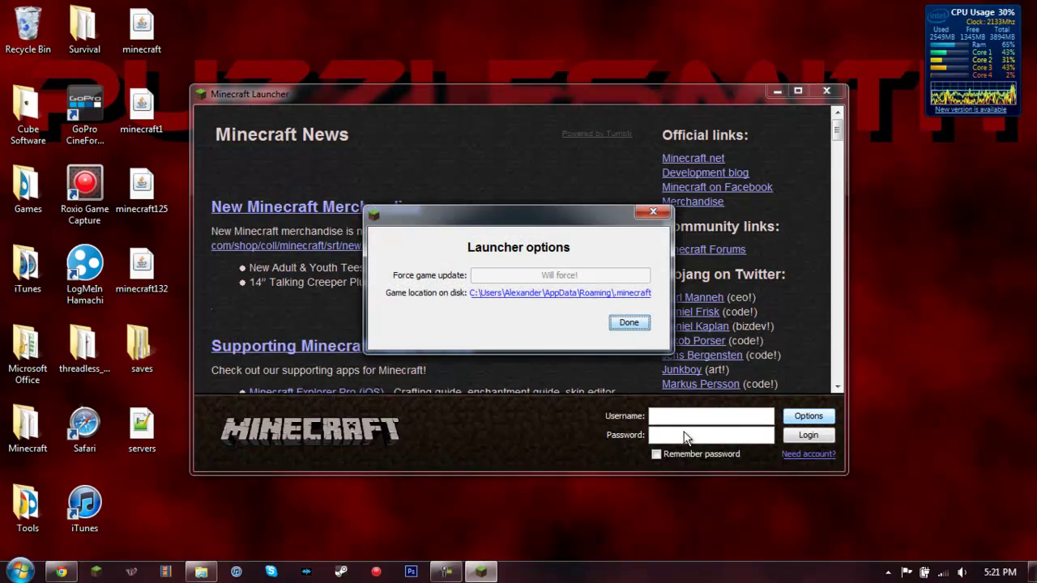
pyautogui.click(646, 323)
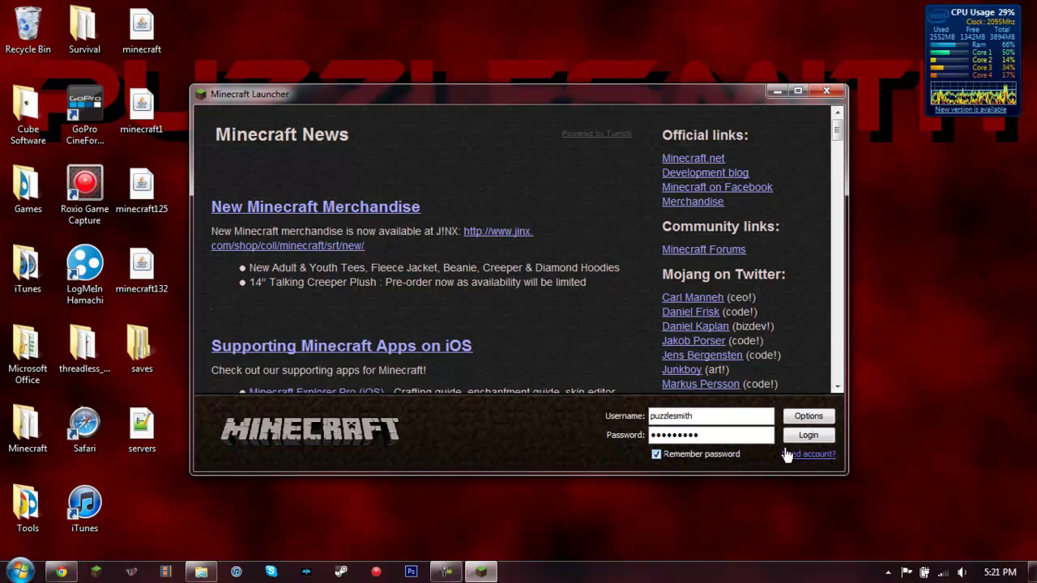
pyautogui.click(809, 436)
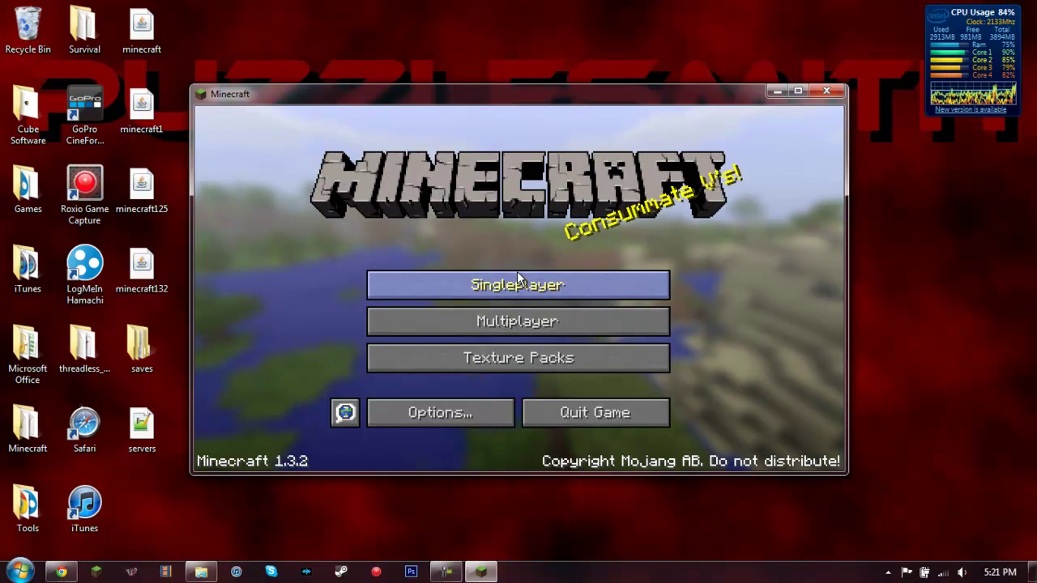
# Step: Check the Singleplayer and Multiplayer screens, and quit the game
pyautogui.click(517, 280)
pyautogui.click(616, 444)
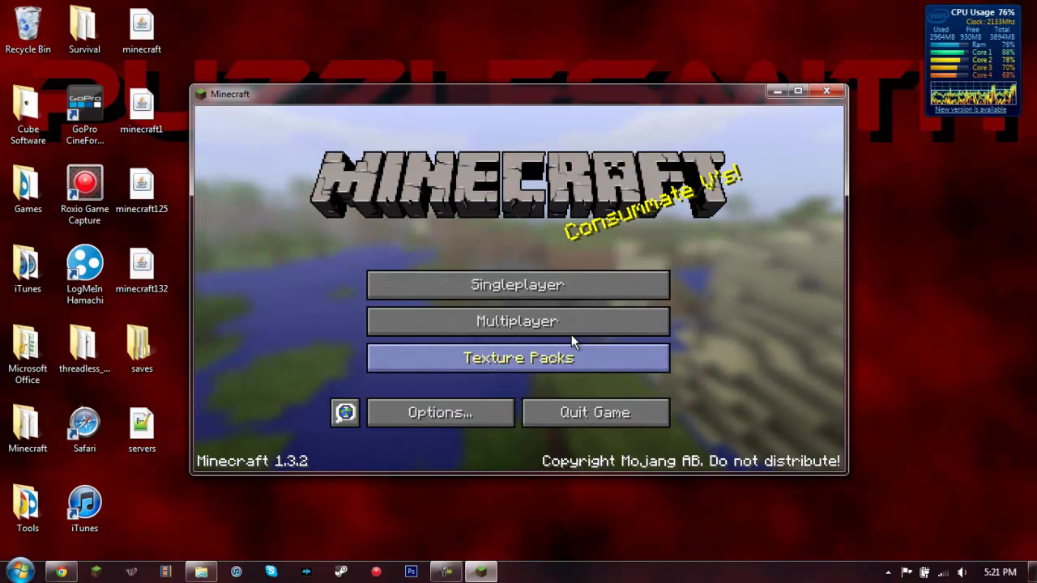
pyautogui.click(563, 323)
pyautogui.click(668, 450)
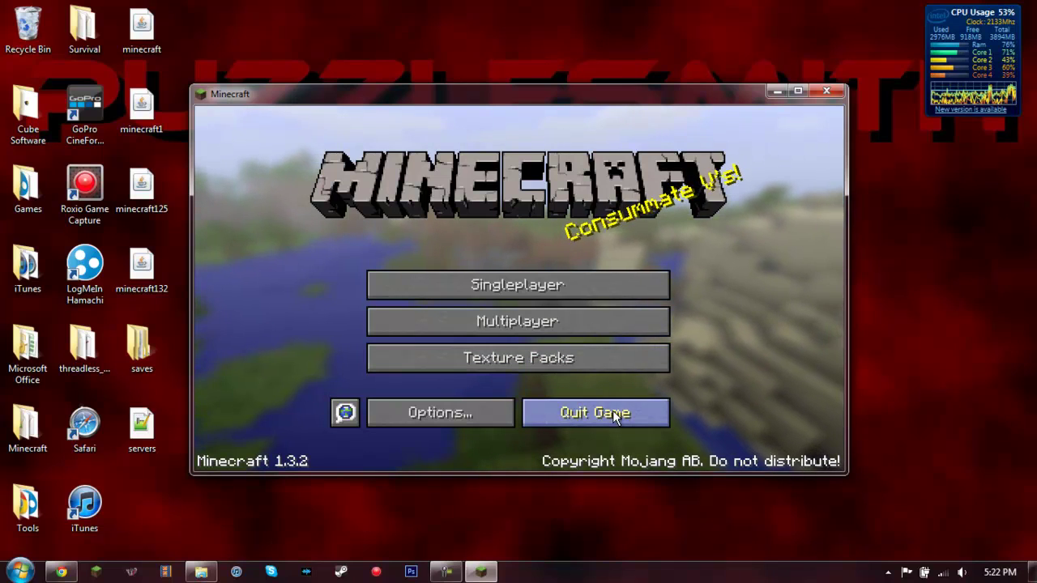
pyautogui.click(662, 409)
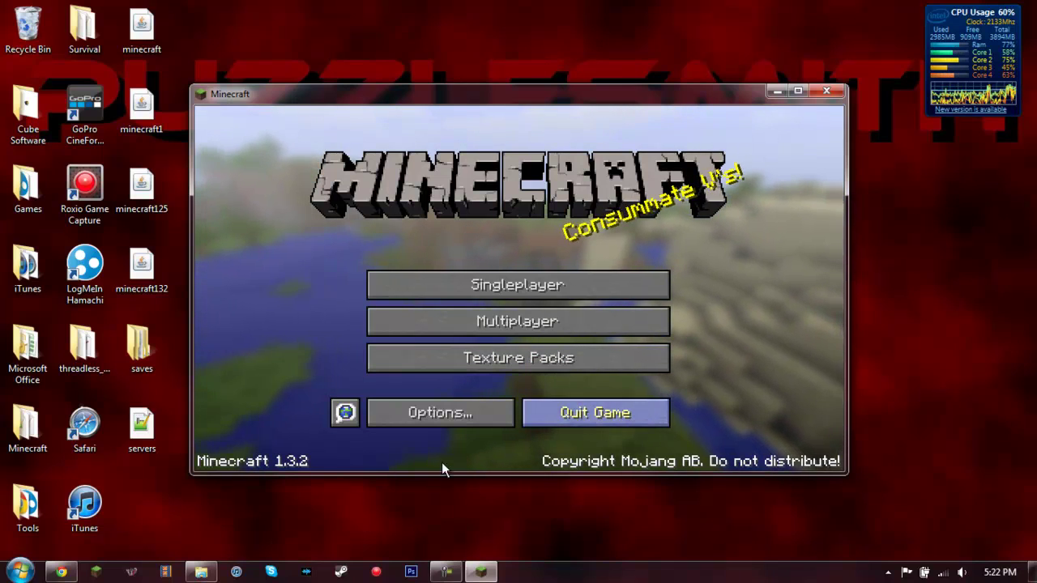
# Step: Switch to the Roaming folder window in Windows Explorer and open the newly generated .minecraft folder
pyautogui.click(199, 573)
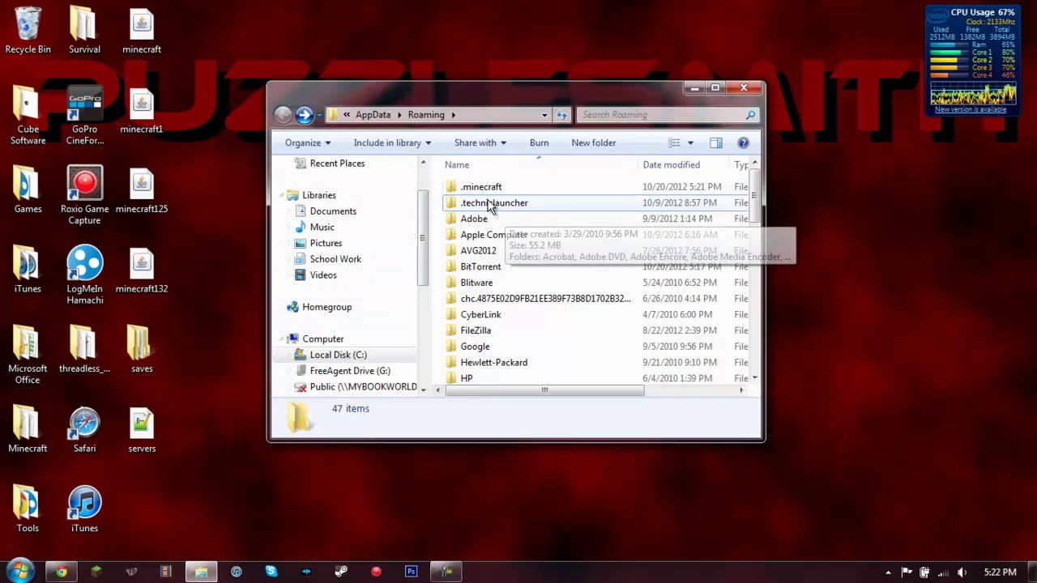
pyautogui.click(481, 190)
pyautogui.doubleClick(481, 191)
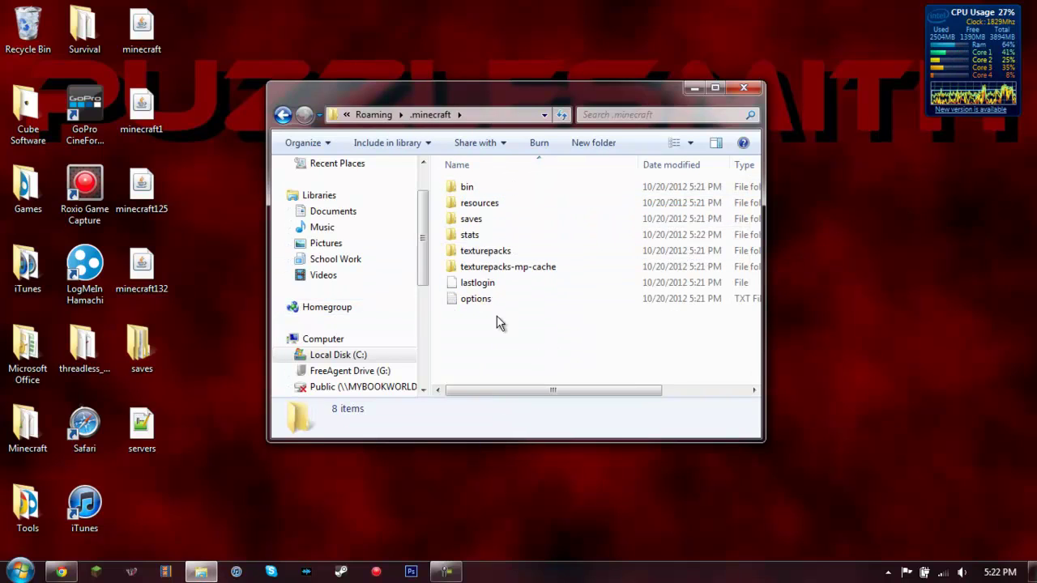
pyautogui.click(472, 220)
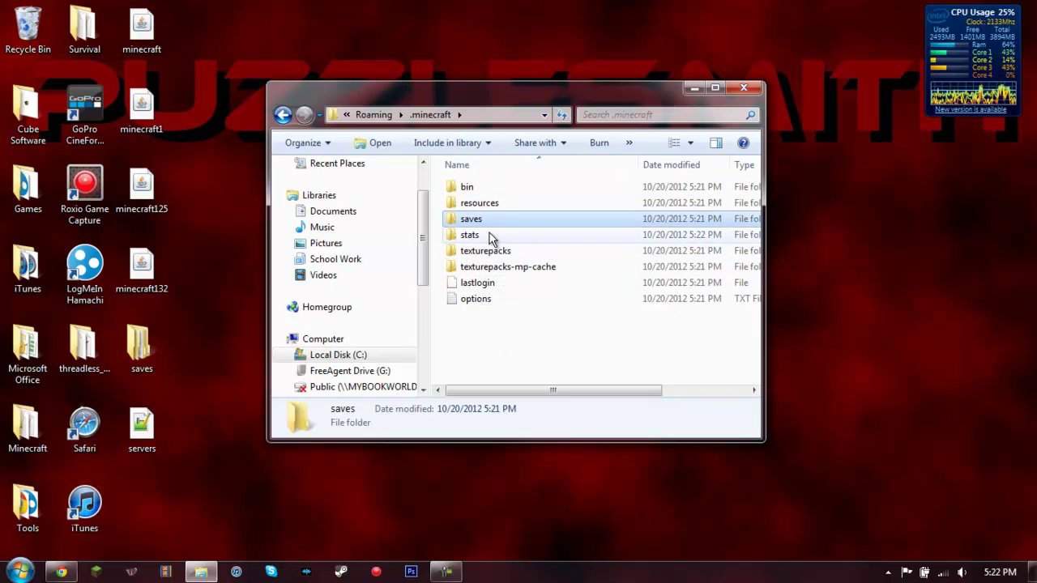
pyautogui.moveTo(489, 255)
pyautogui.mouseDown()
pyautogui.moveTo(192, 316)
pyautogui.moveTo(486, 257)
pyautogui.mouseUp()
pyautogui.click(524, 359)
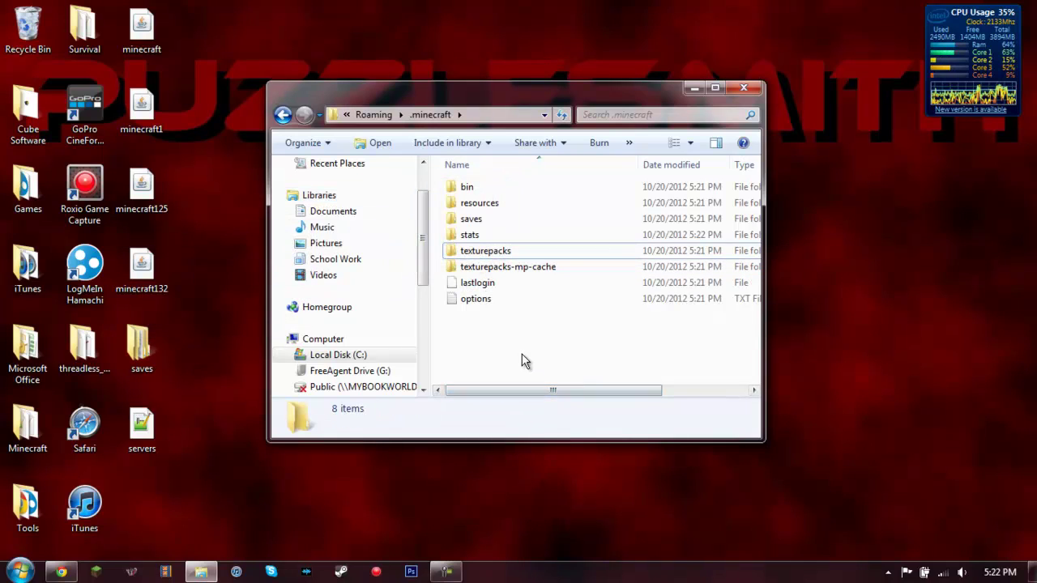
# Step: Delete the freshly downloaded minecraft jar file from the bin folder
pyautogui.click(465, 189)
pyautogui.doubleClick(465, 189)
pyautogui.click(491, 266)
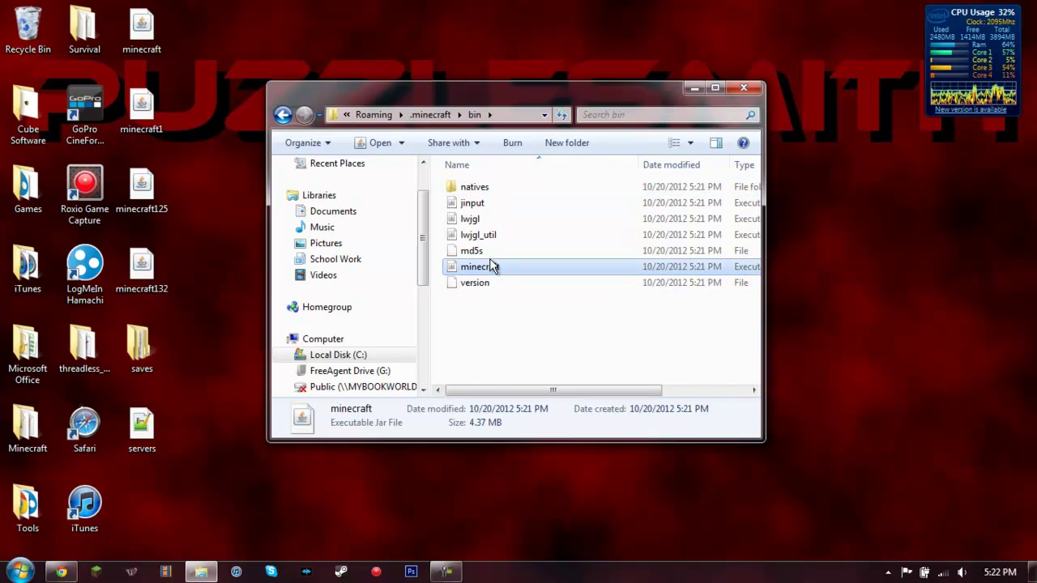
pyautogui.press('Delete')
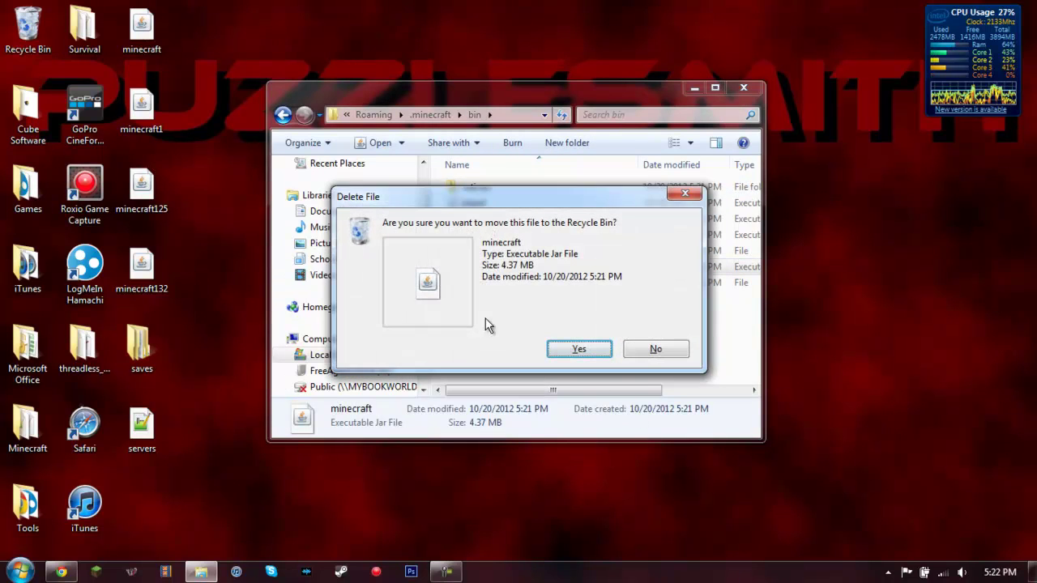
pyautogui.click(579, 349)
# Step: Move the minecraft, minecraft1, minecraft125 and minecraft132 jar files from the desktop into the bin folder
pyautogui.moveTo(183, 283); pyautogui.dragTo(117, 6)
pyautogui.moveTo(368, 230); pyautogui.dragTo(518, 324)
pyautogui.click(564, 371)
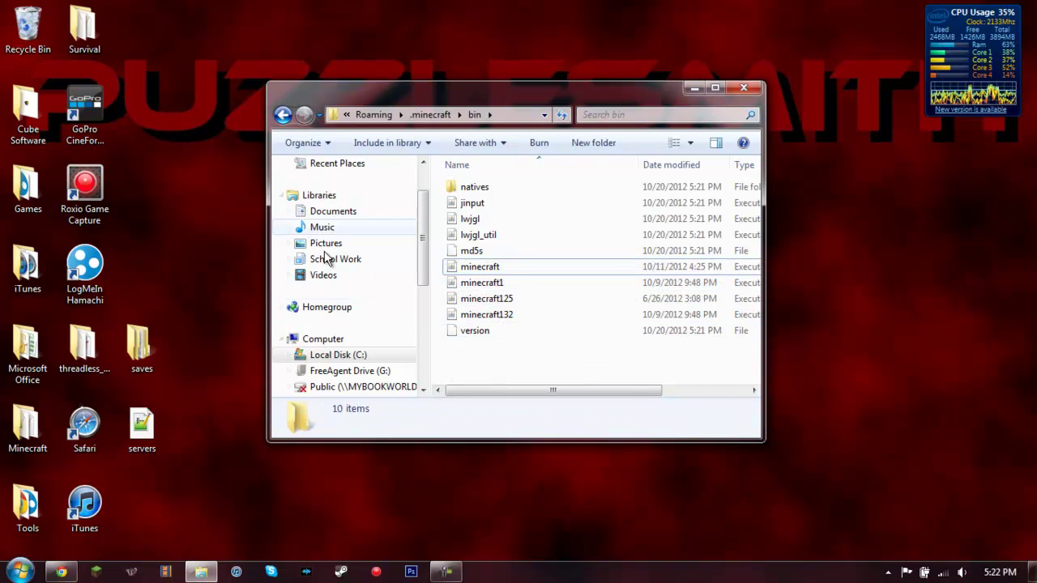
# Step: Return to the .minecraft folder and delete its newly generated saves folder
pyautogui.click(284, 115)
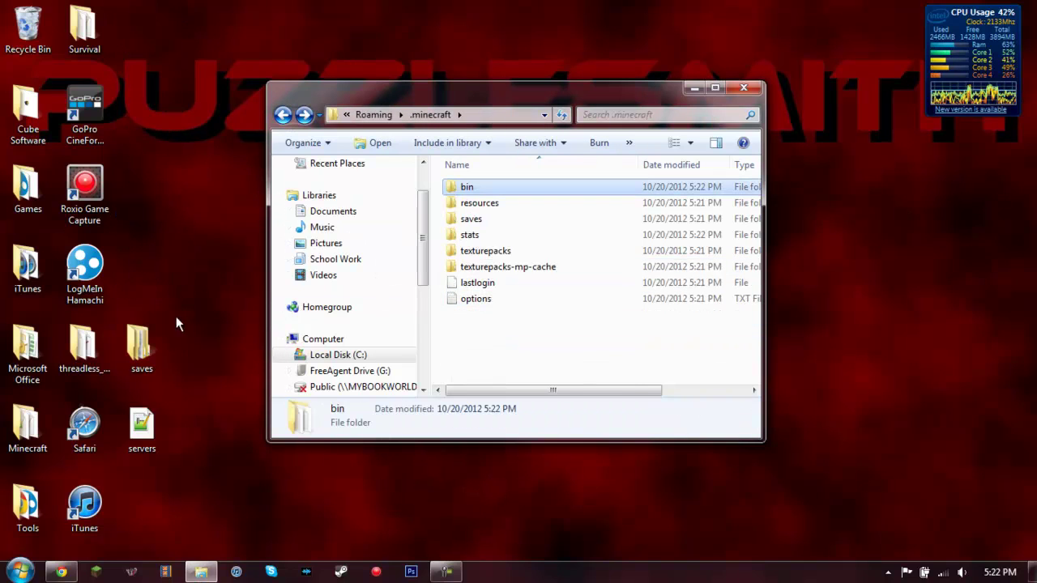
pyautogui.click(471, 219)
pyautogui.press('Delete')
pyautogui.click(578, 349)
# Step: Move the backed-up saves folder and servers file from the desktop into .minecraft, and close the folder window
pyautogui.moveTo(139, 344); pyautogui.dragTo(655, 368)
pyautogui.moveTo(142, 422); pyautogui.dragTo(512, 337)
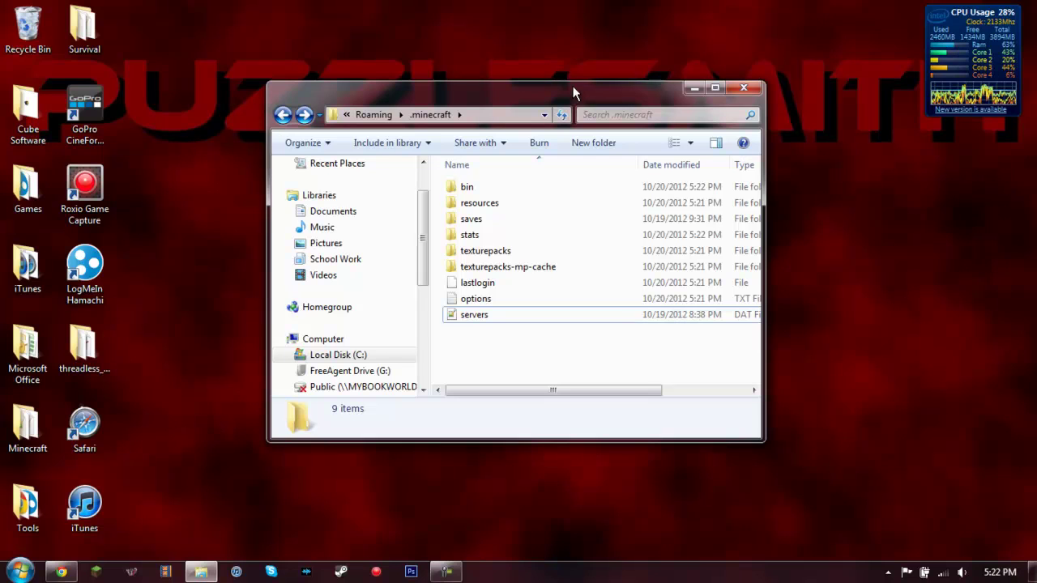
pyautogui.click(744, 88)
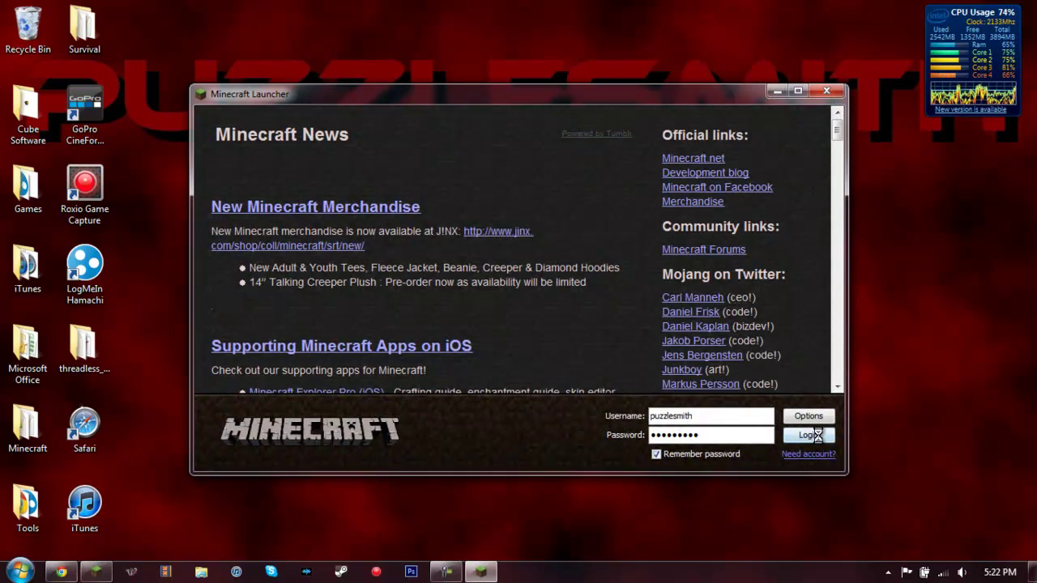
pyautogui.click(808, 454)
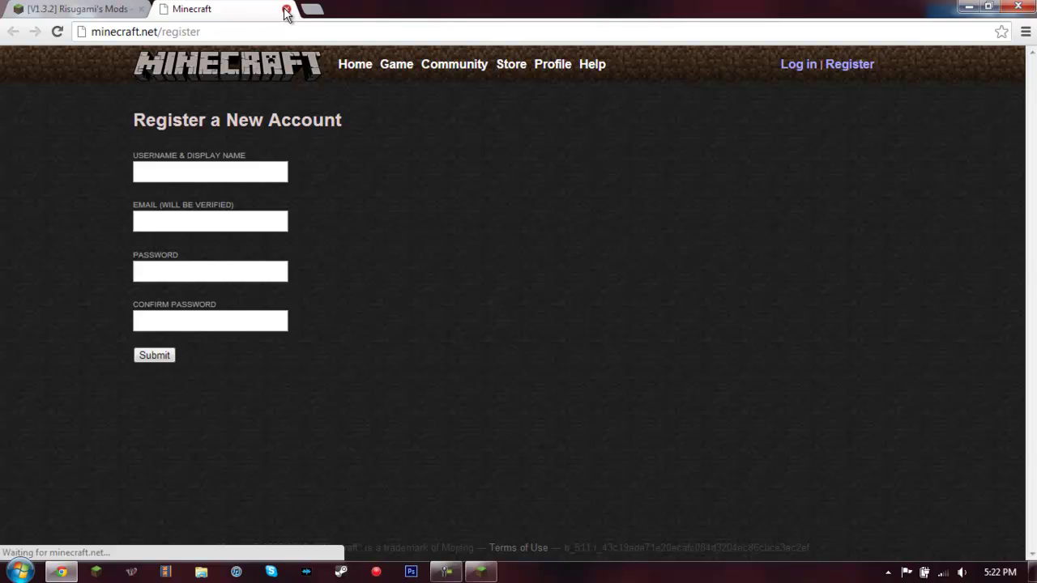
pyautogui.click(289, 9)
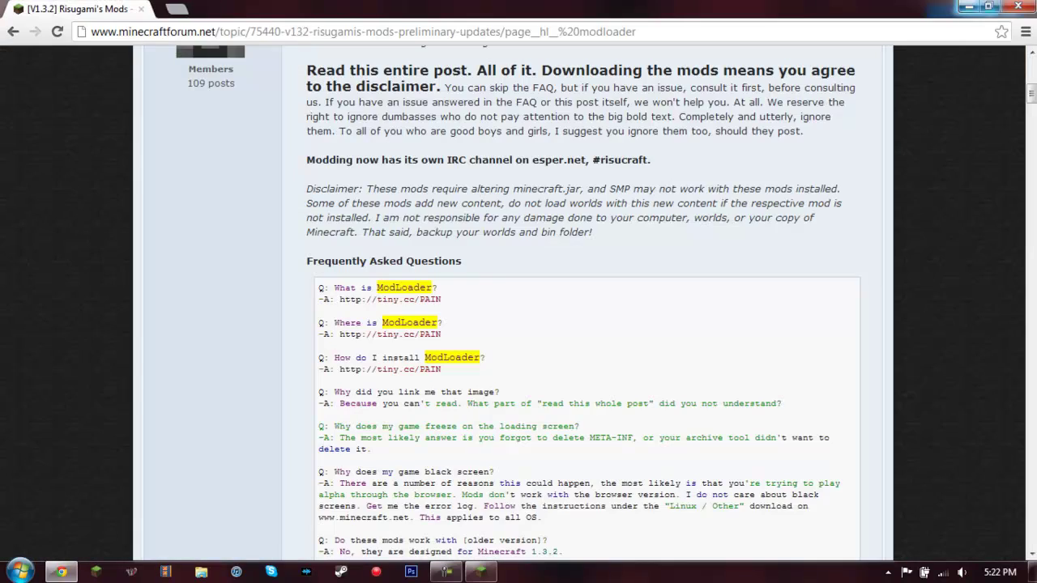
pyautogui.click(962, 7)
# Step: Log in to the Minecraft Launcher with the remembered account details and maximize the game window
pyautogui.click(814, 435)
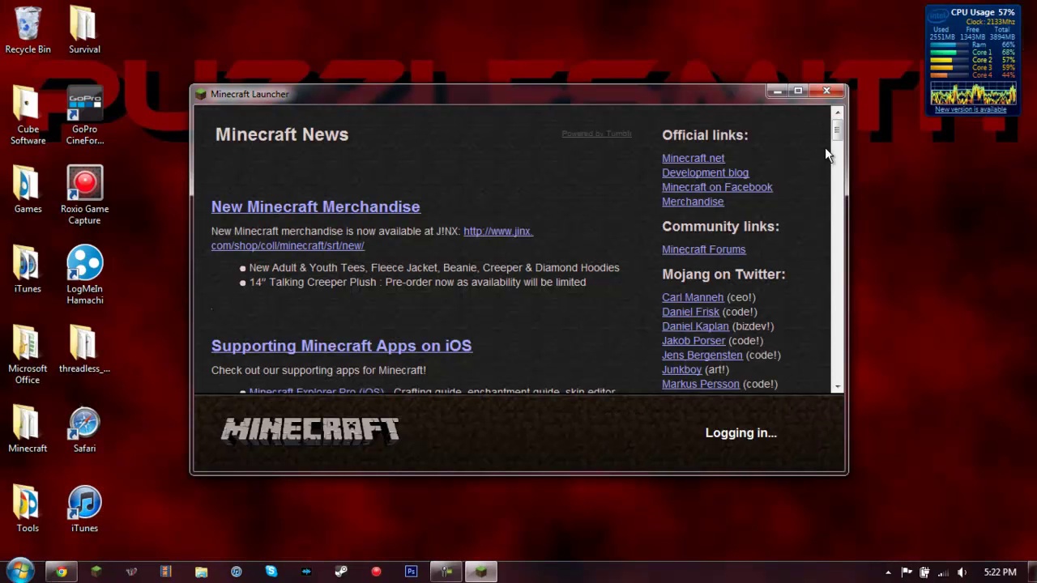
pyautogui.click(807, 91)
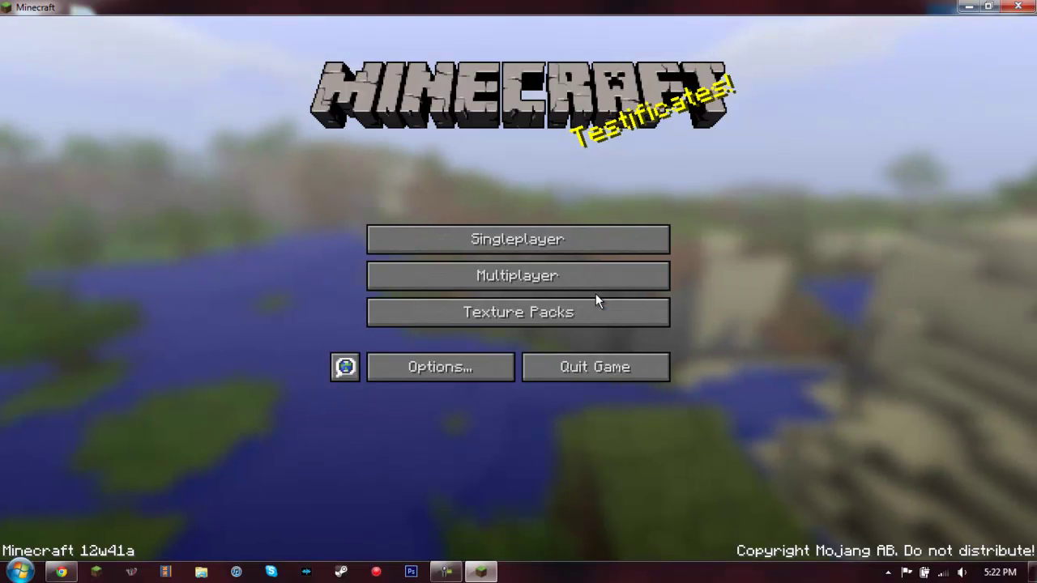
# Step: Check the Multiplayer server list and the Singleplayer world list for the restored entries, and return to the title screen
pyautogui.click(541, 278)
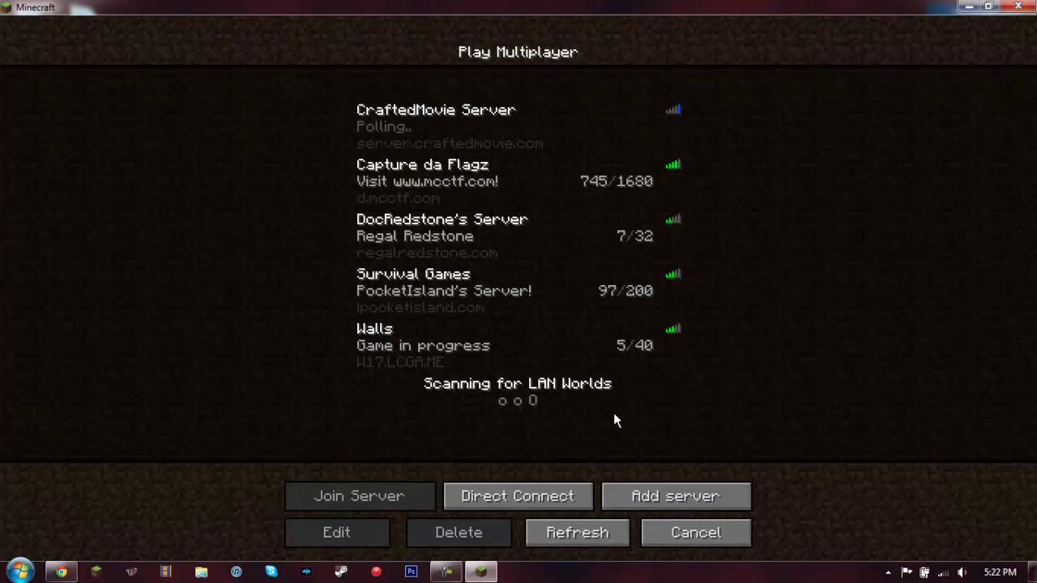
pyautogui.click(713, 536)
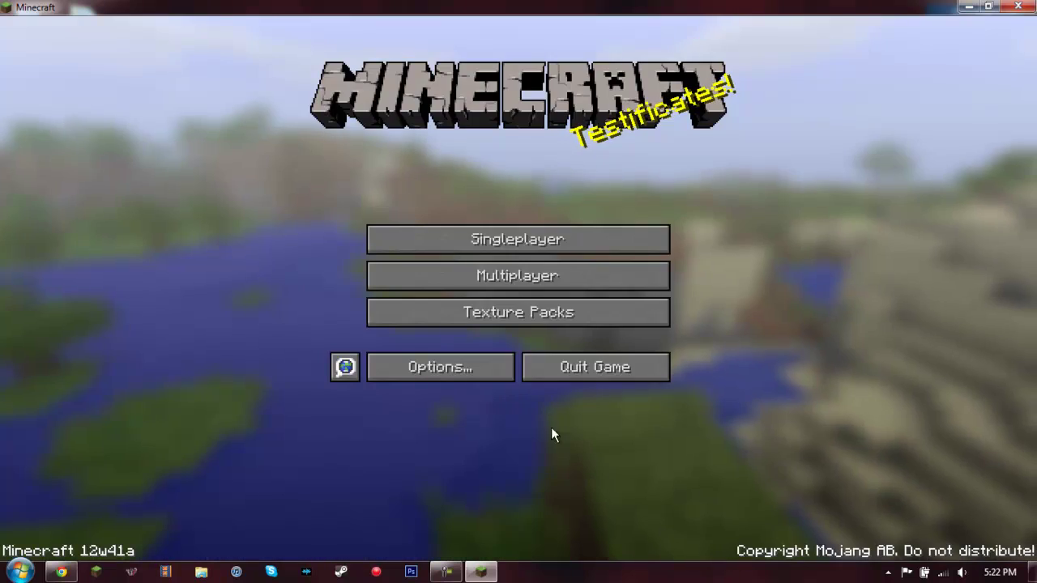
pyautogui.click(528, 241)
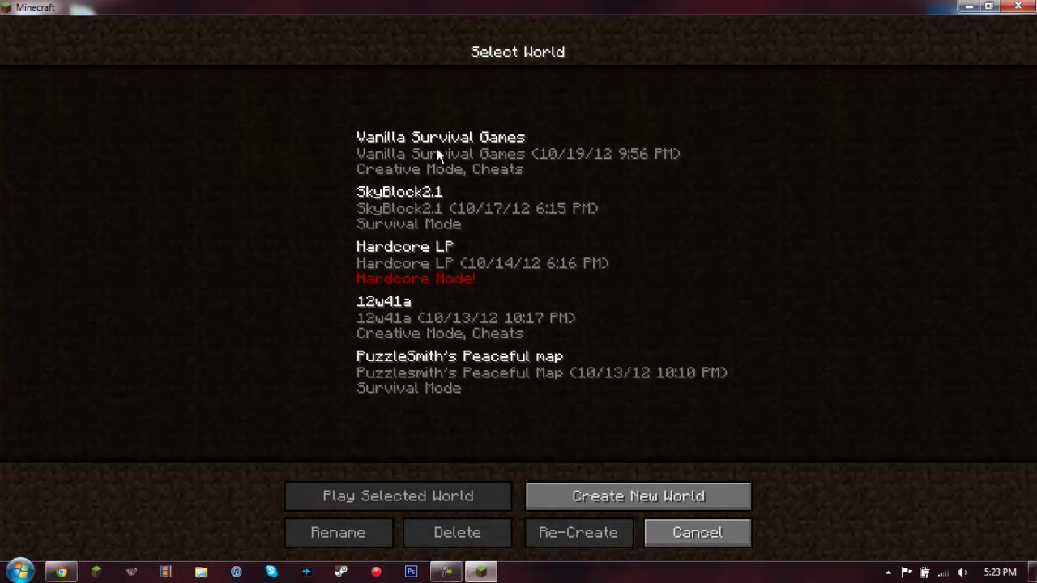
pyautogui.click(400, 264)
pyautogui.click(397, 209)
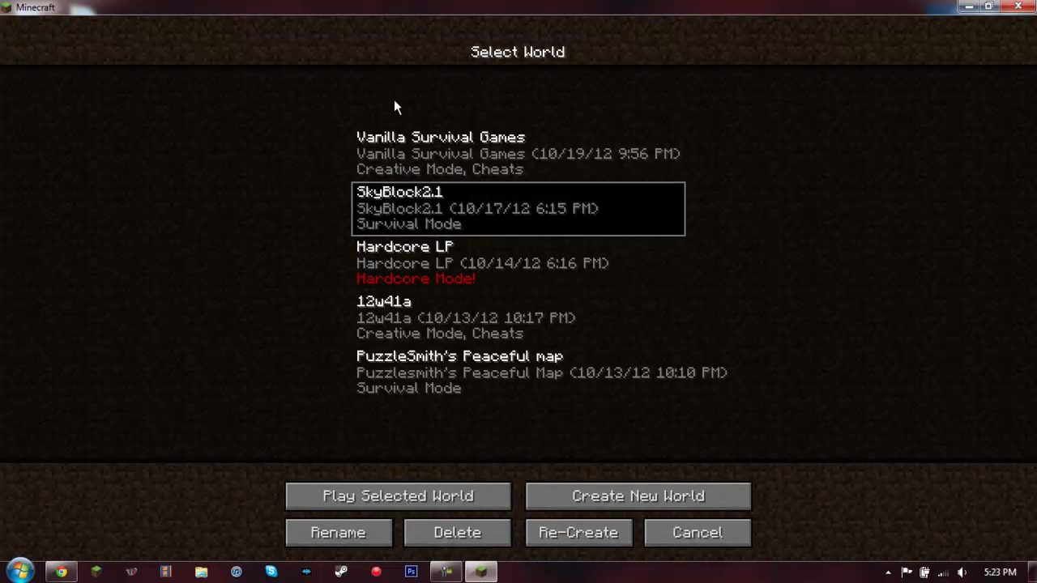
pyautogui.click(401, 154)
pyautogui.click(400, 334)
pyautogui.click(408, 373)
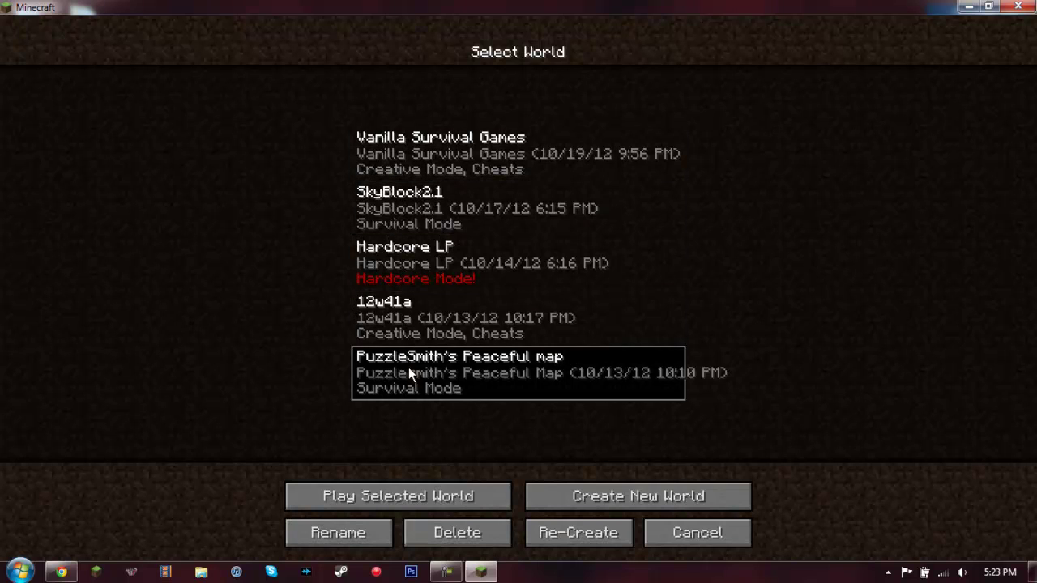
pyautogui.click(695, 533)
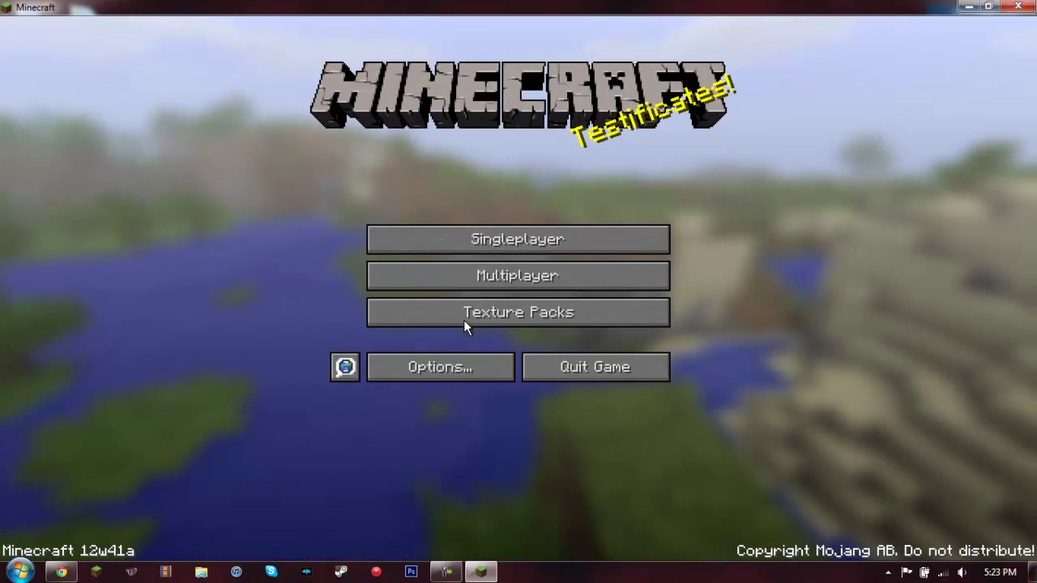
# Step: Review the game's Options and Video Settings, and quit the game
pyautogui.click(523, 311)
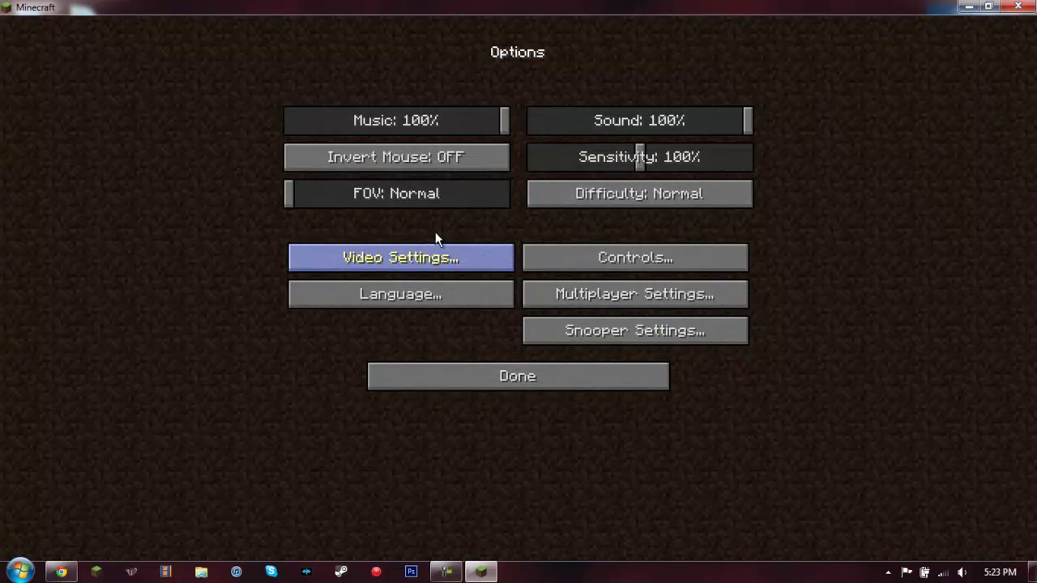
pyautogui.click(450, 267)
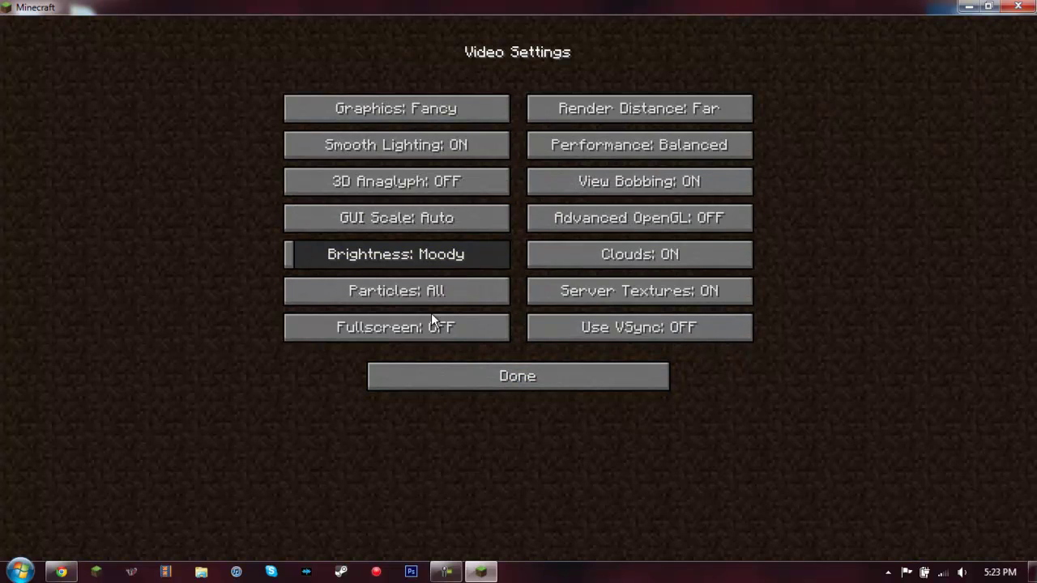
pyautogui.click(517, 379)
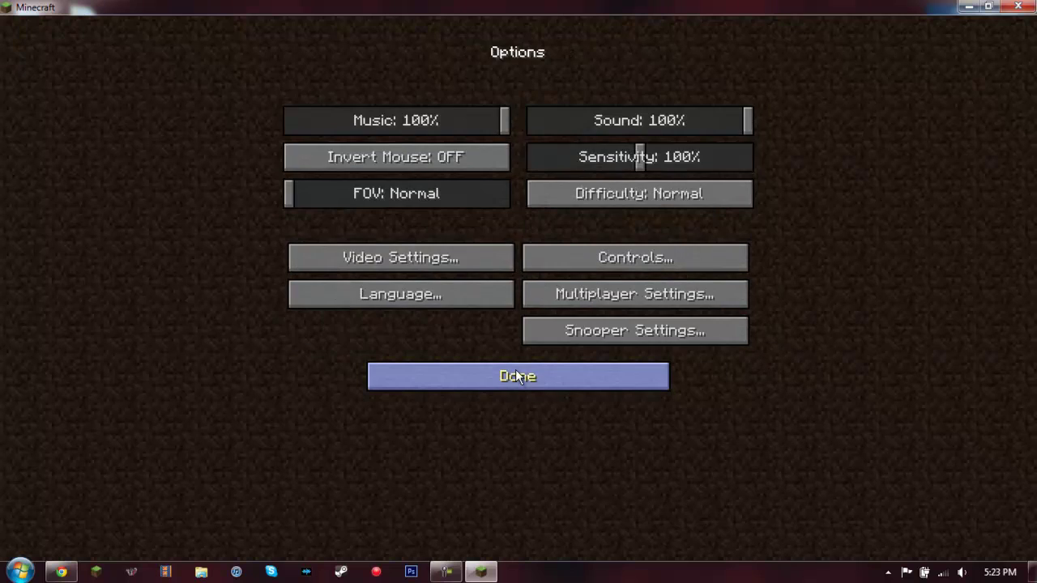
pyautogui.click(517, 378)
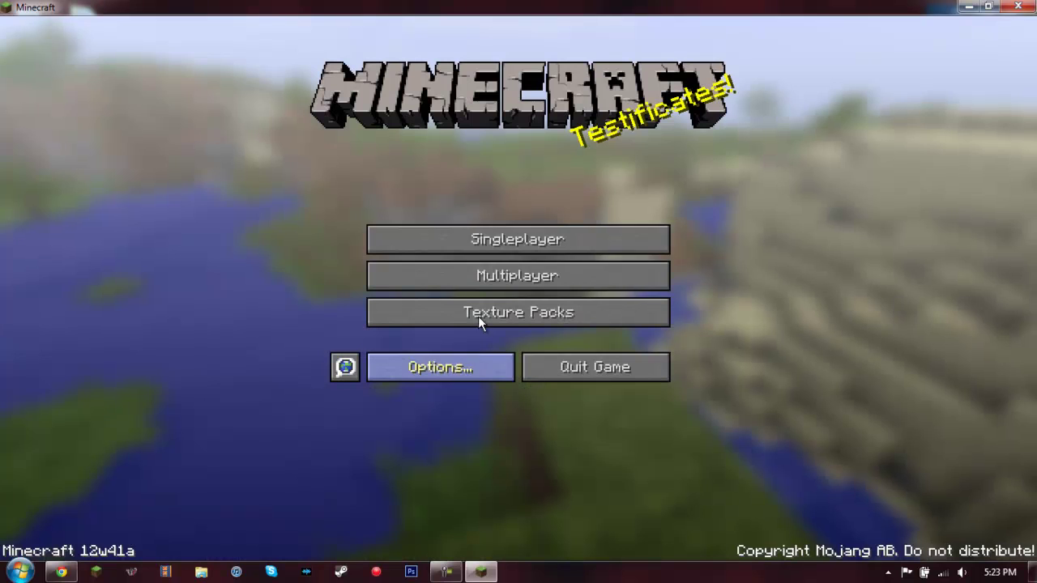
pyautogui.click(588, 377)
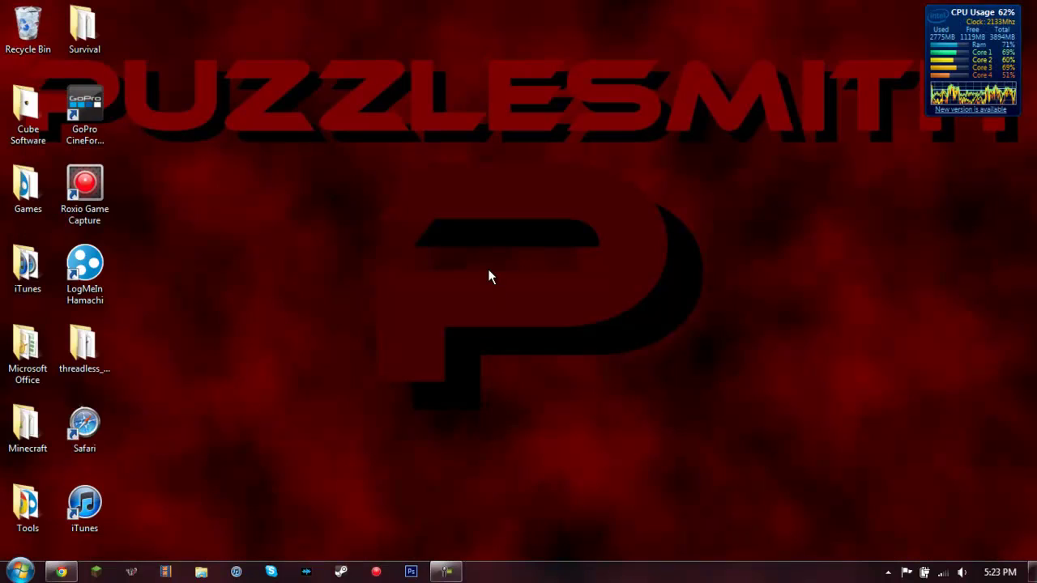